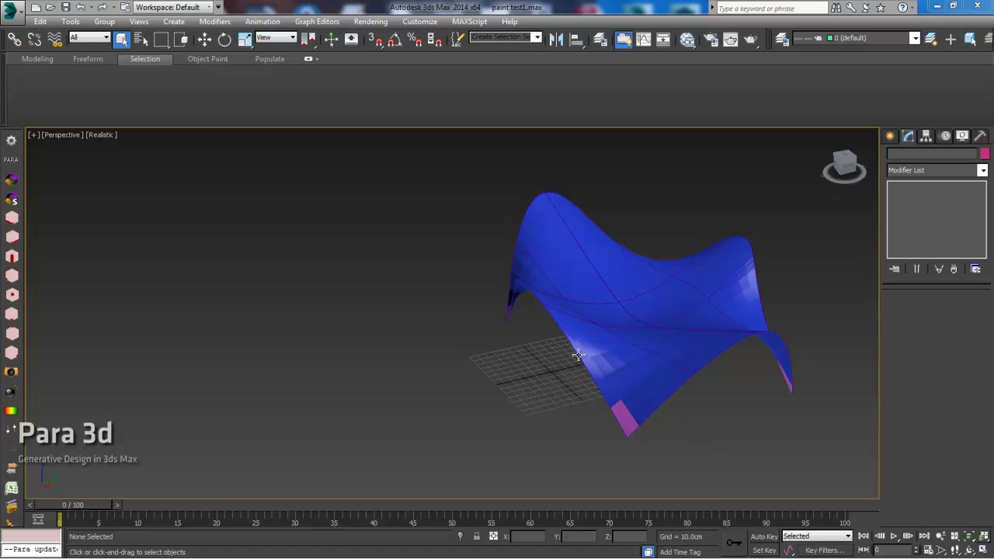
Open the Para 3d node graph settings and move the window clear of the curved surface.
middle_drag(610, 294, 594, 295)
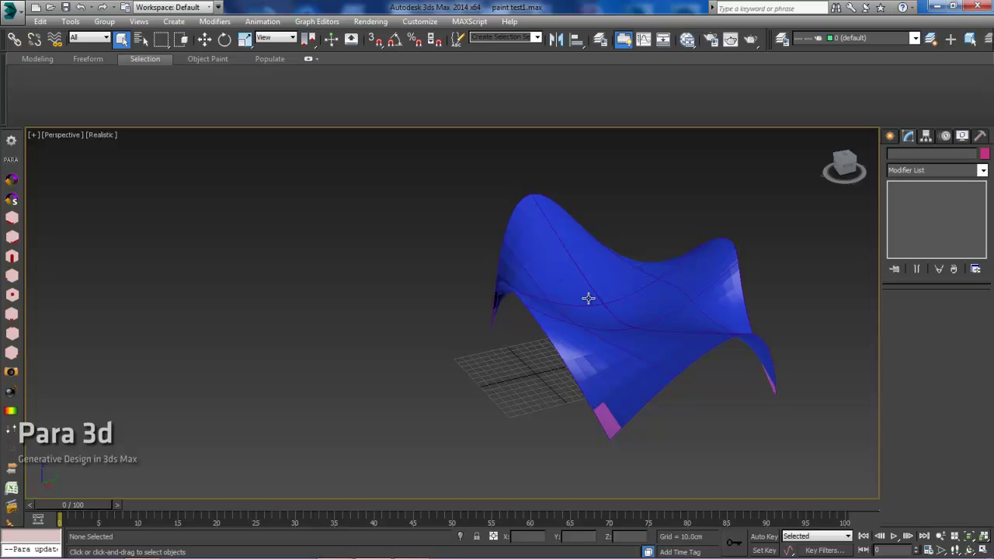
middle_drag(633, 273, 611, 269)
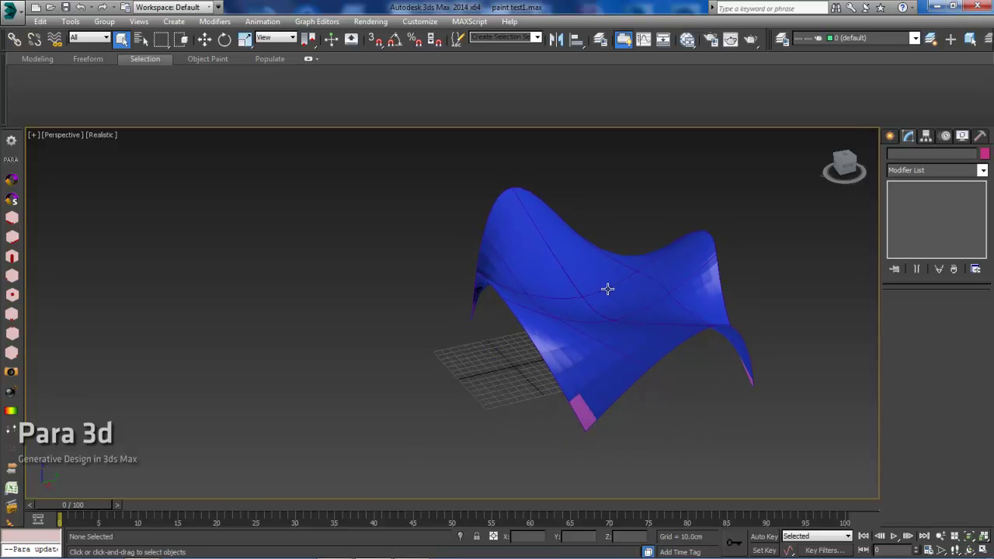
alt+middle_drag(533, 278, 547, 274)
click(11, 141)
drag(445, 82, 297, 102)
scroll(279, 241, down, 1)
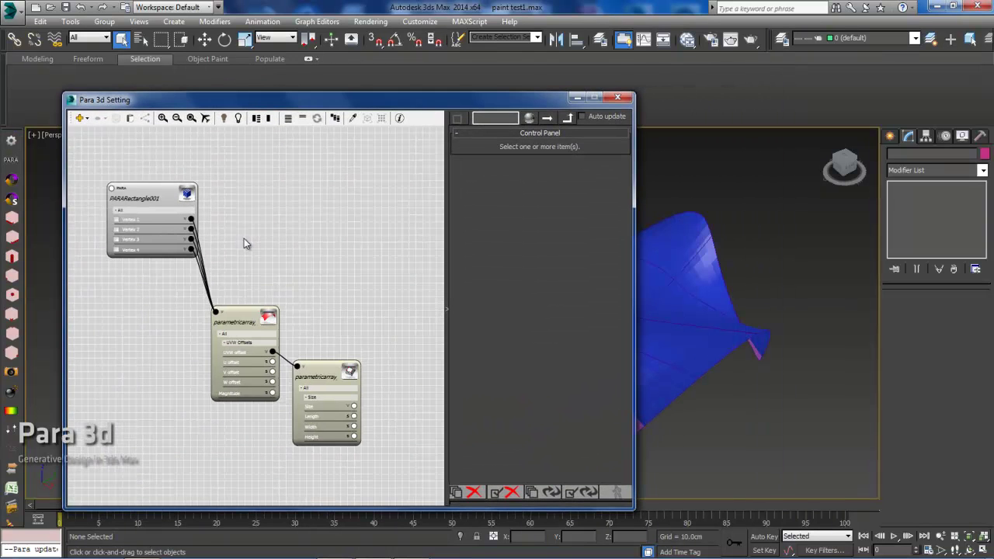
scroll(244, 233, down, 1)
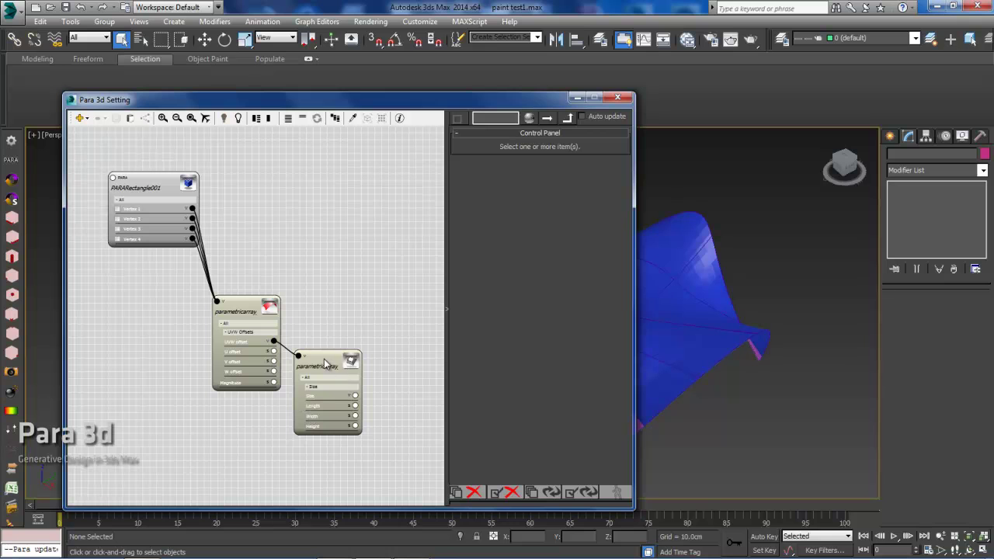
Rearrange the size node and the Surface Controller node in the graph, moving the Surface Controller higher.
drag(323, 359, 329, 358)
drag(246, 305, 244, 297)
drag(249, 251, 255, 241)
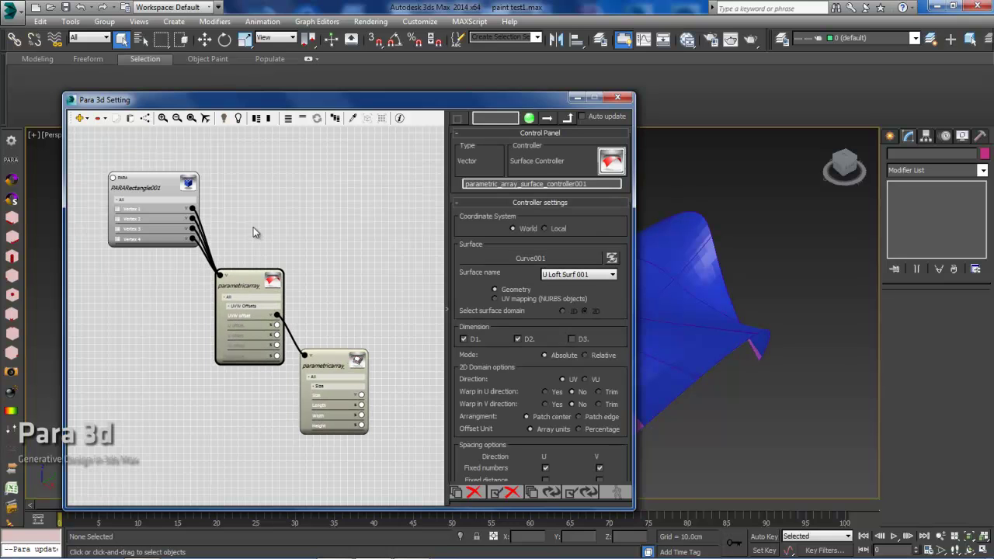
Add a Paint add-on node to the graph and place it beneath the PARARectangle001 node.
click(83, 121)
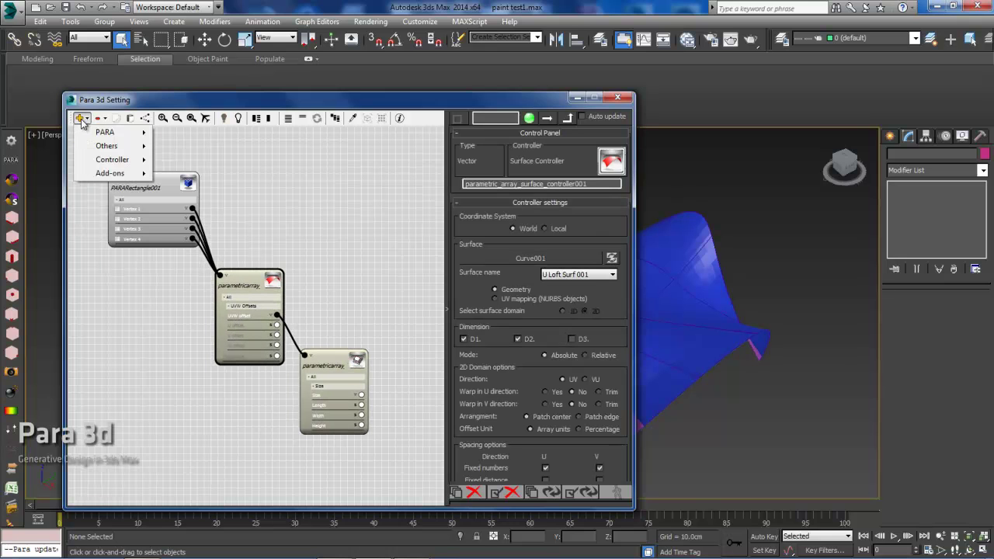
mouse_move(105, 178)
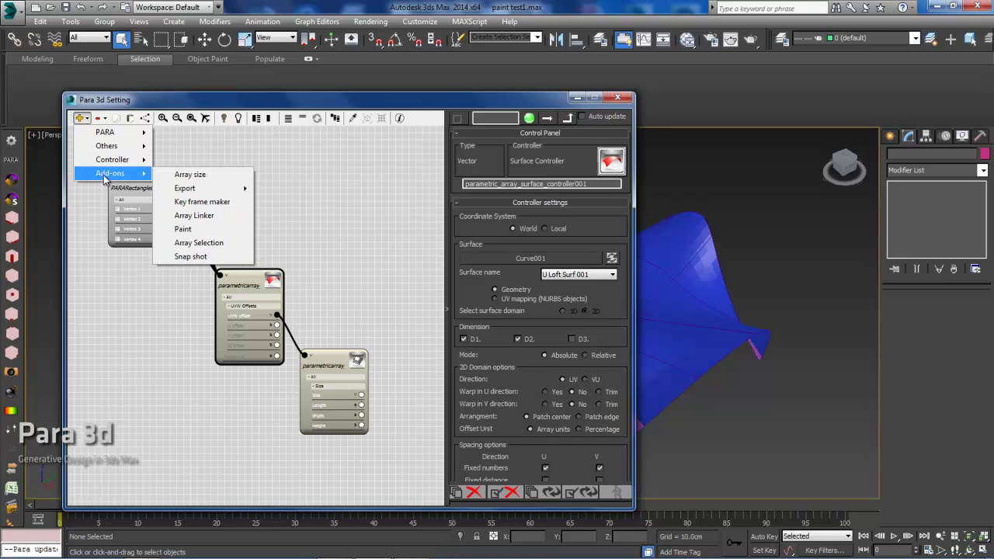
click(183, 230)
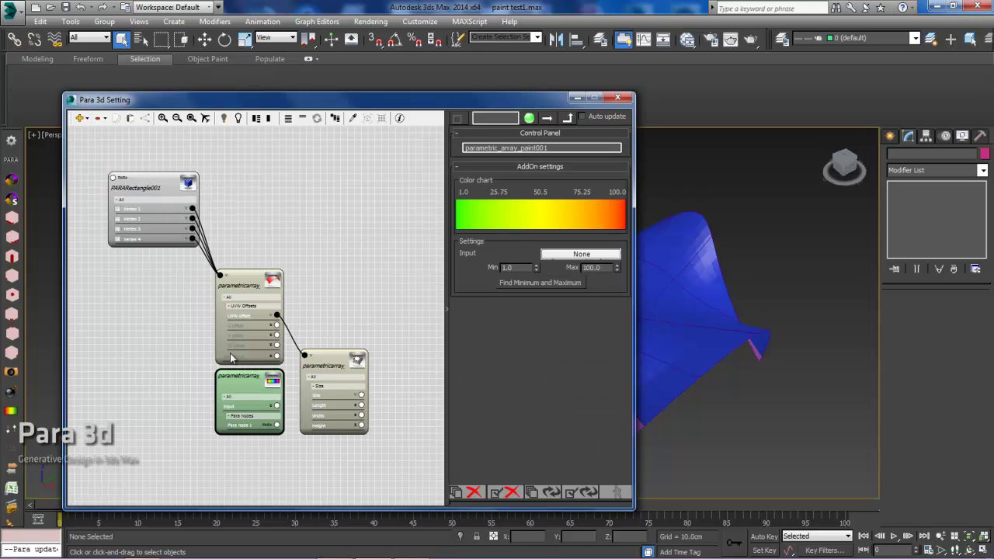
mouse_move(243, 379)
mouse_down()
mouse_move(178, 325)
mouse_move(150, 268)
mouse_move(160, 284)
mouse_up()
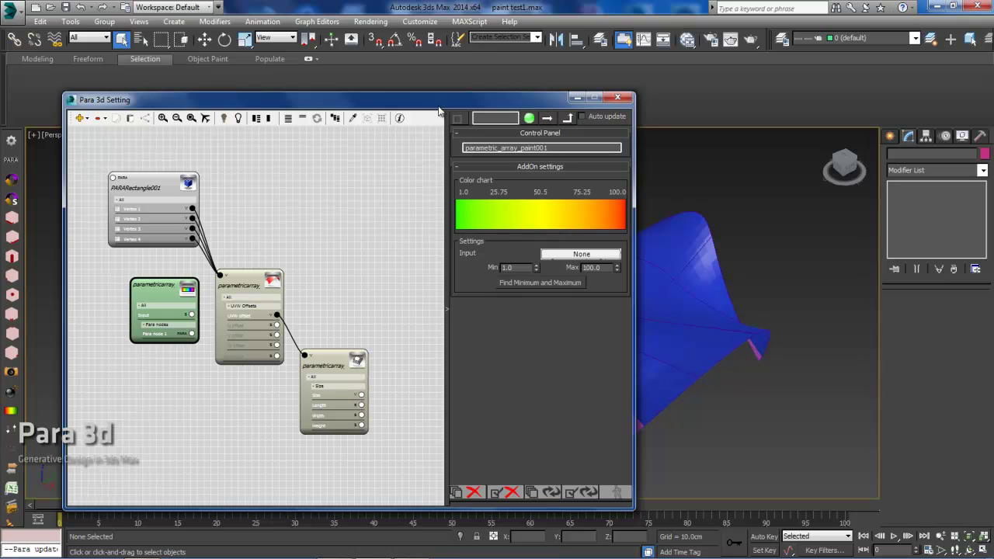
drag(439, 104, 401, 88)
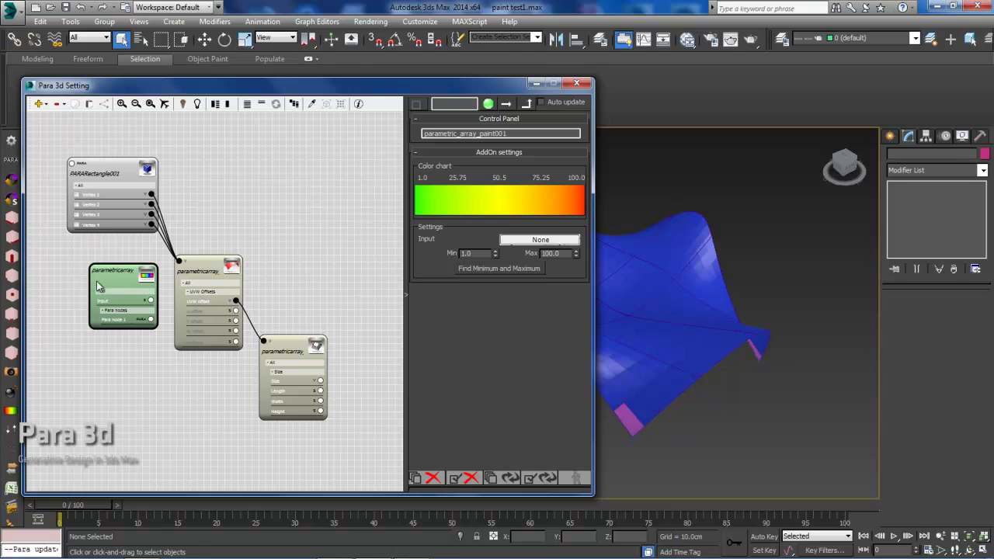
drag(118, 277, 111, 264)
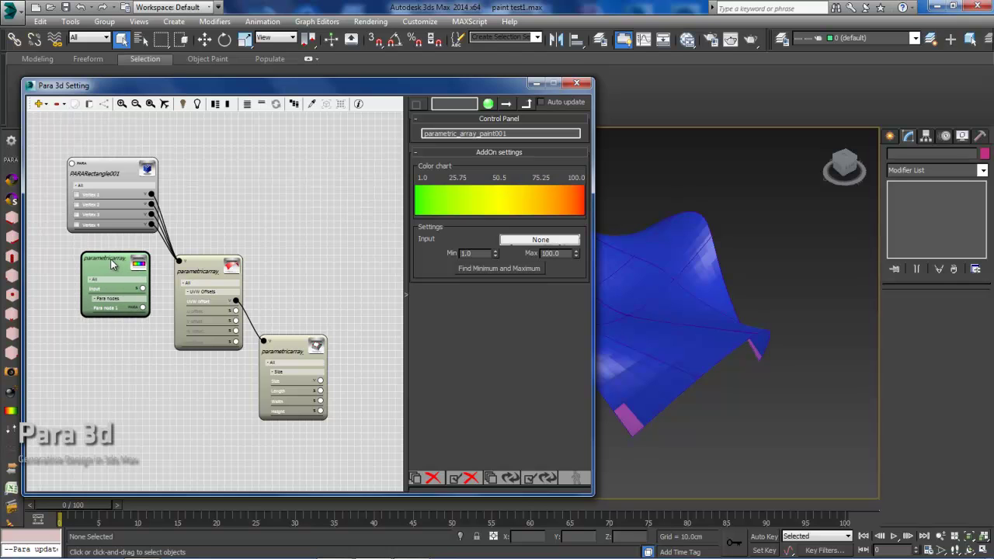
Inspect the paint node's color chart material in the Slate Material Editor, then close the editor.
click(474, 200)
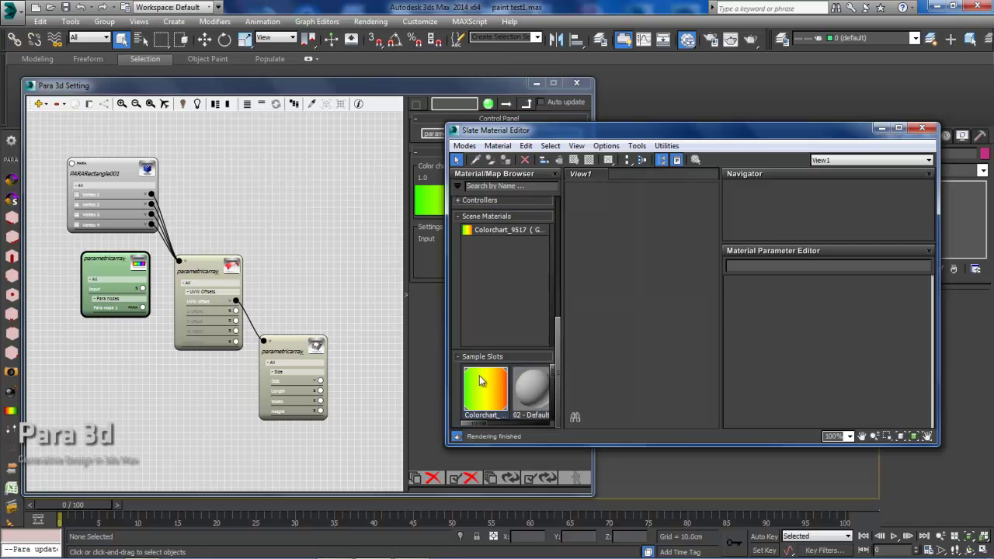
click(922, 127)
drag(108, 259, 98, 266)
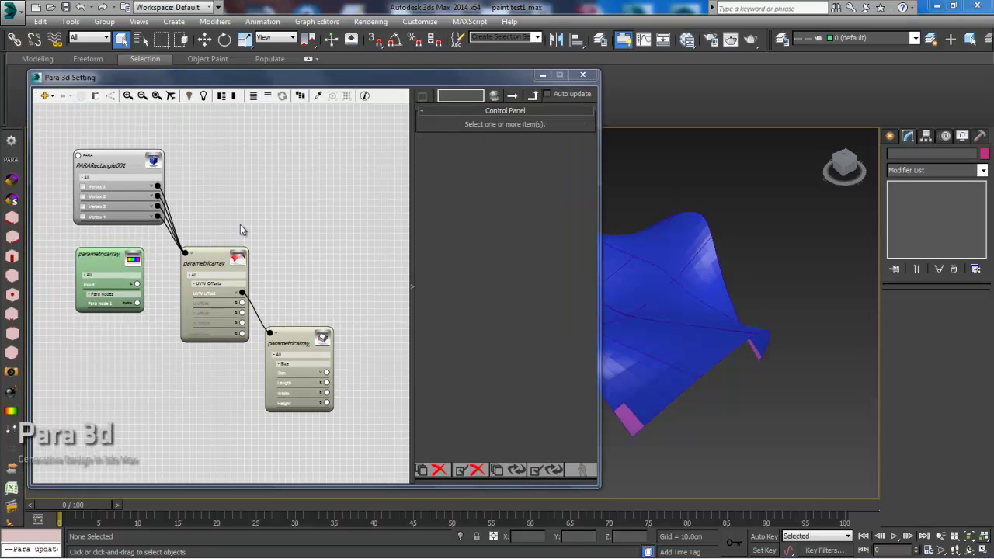
Find the Mesh Controller in the Controller Library by searching for "mesh" and add it below the paint node.
mouse_move(261, 216)
middle_down()
mouse_move(273, 189)
mouse_move(269, 200)
middle_up()
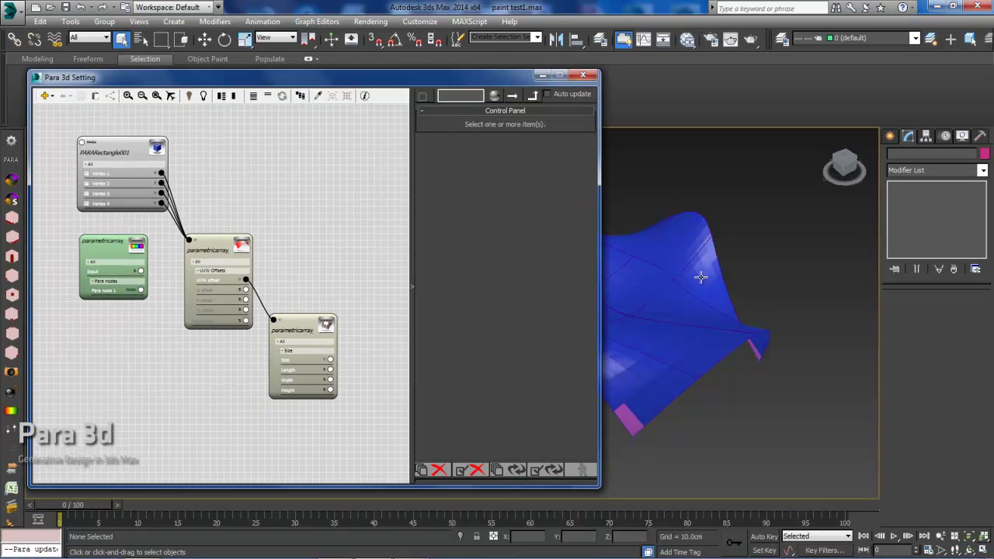
alt+middle_drag(664, 312, 751, 275)
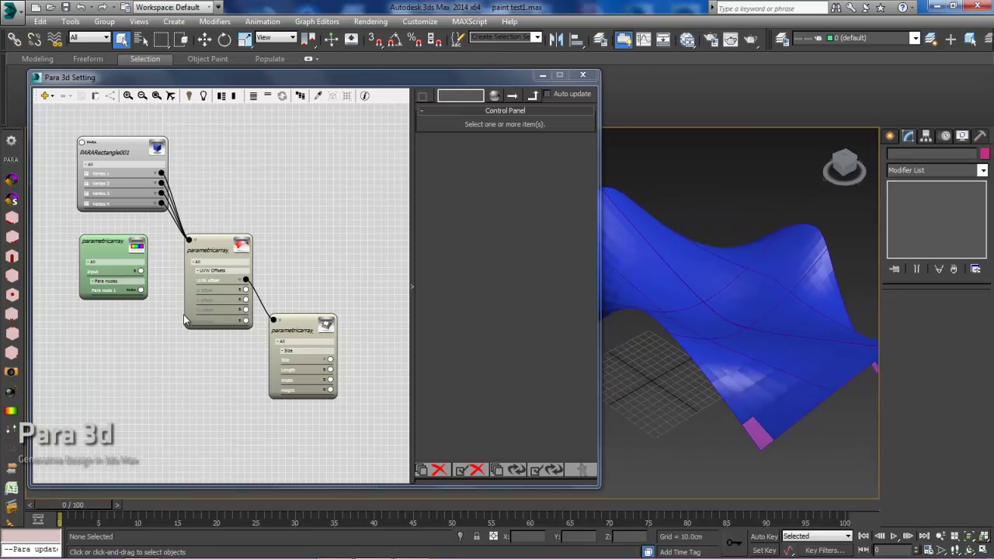
mouse_move(109, 247)
middle_down()
mouse_move(112, 231)
mouse_move(114, 249)
middle_up()
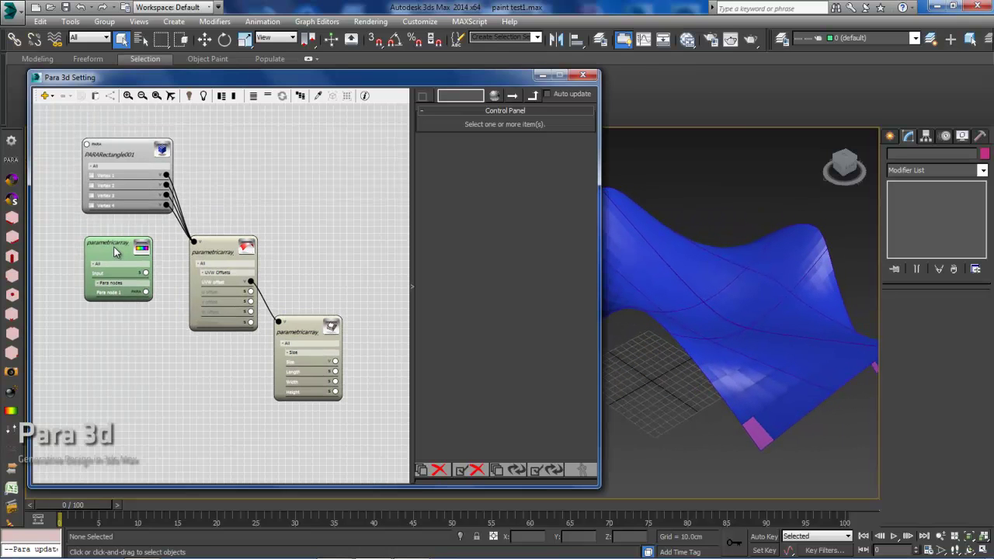
double_click(141, 341)
drag(225, 351, 500, 133)
click(450, 150)
text(mesh)
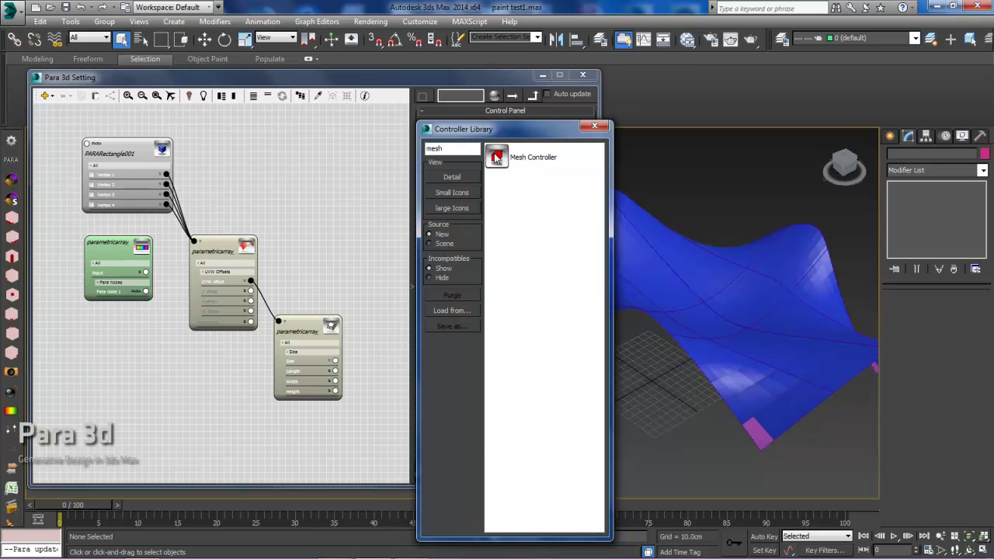
double_click(497, 158)
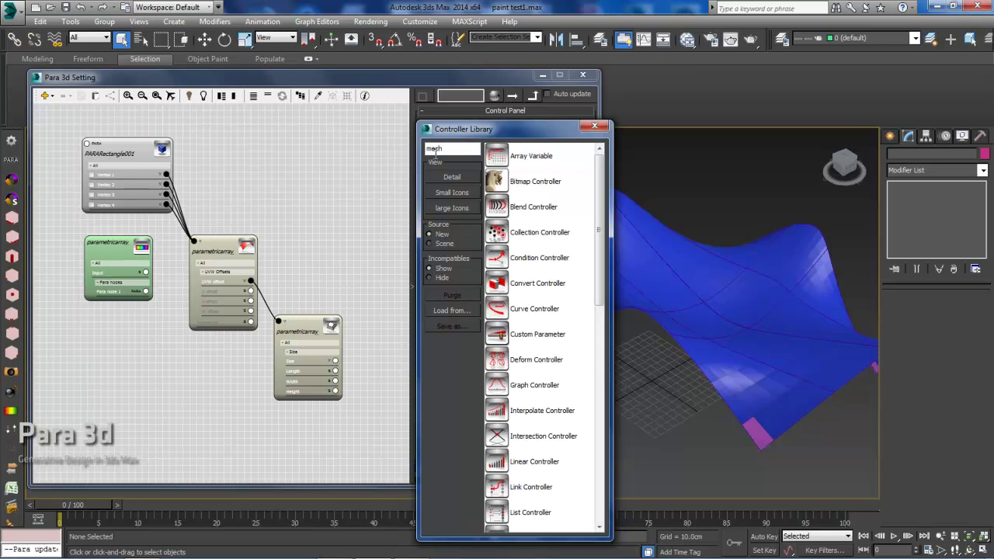
click(119, 319)
drag(119, 318, 140, 333)
click(180, 349)
middle_drag(212, 364, 216, 351)
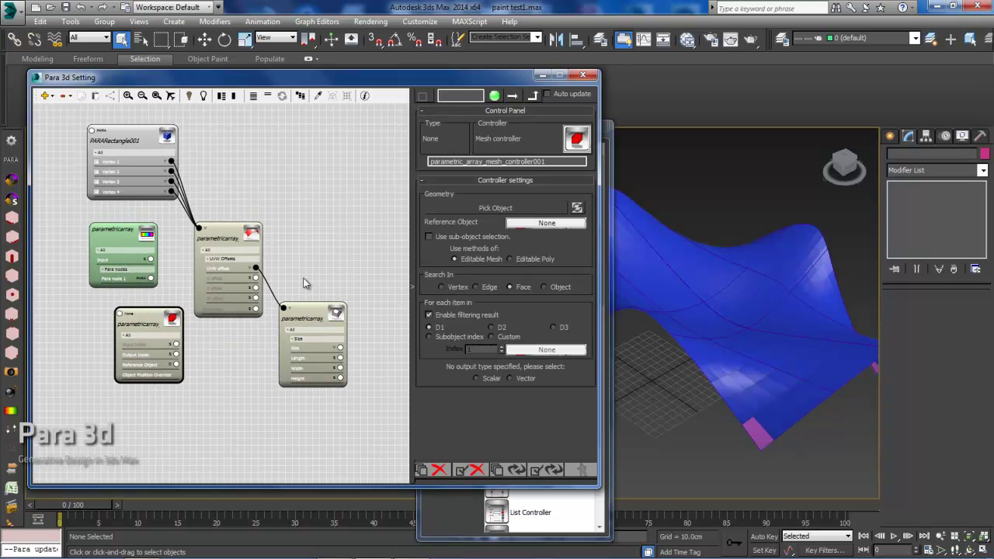
Connect the Mesh Controller to the paint node's Input and space the two nodes apart.
scroll(152, 331, up, 2)
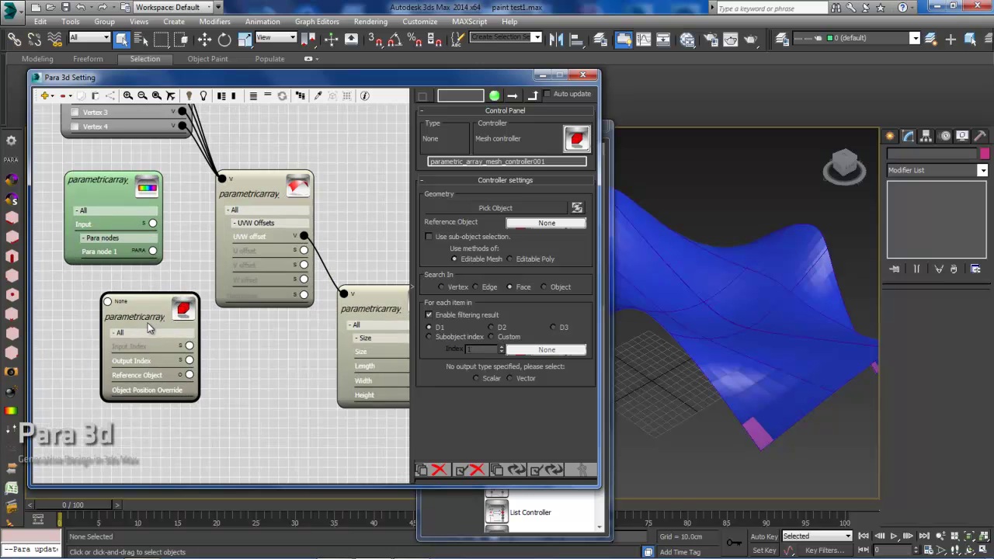
middle_drag(145, 300, 167, 308)
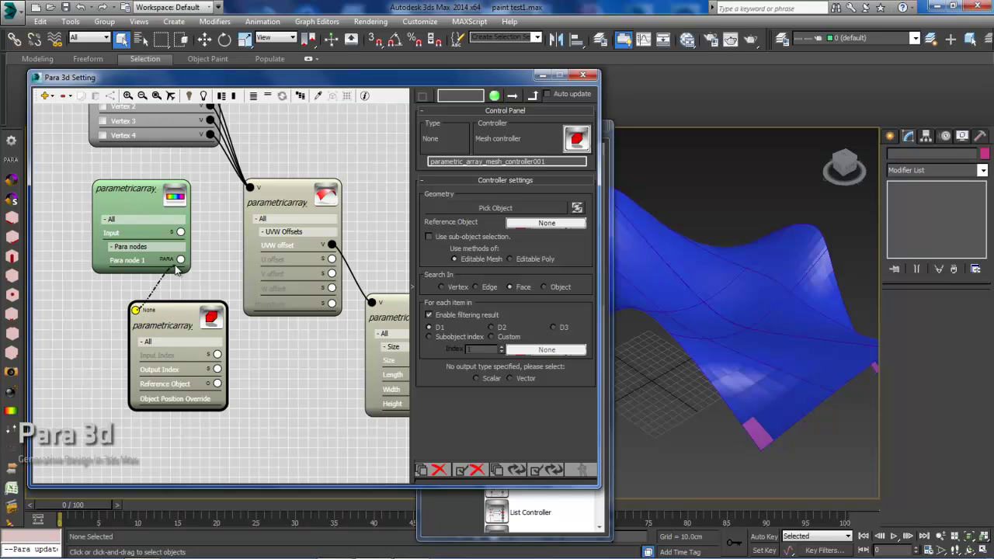
drag(135, 309, 180, 232)
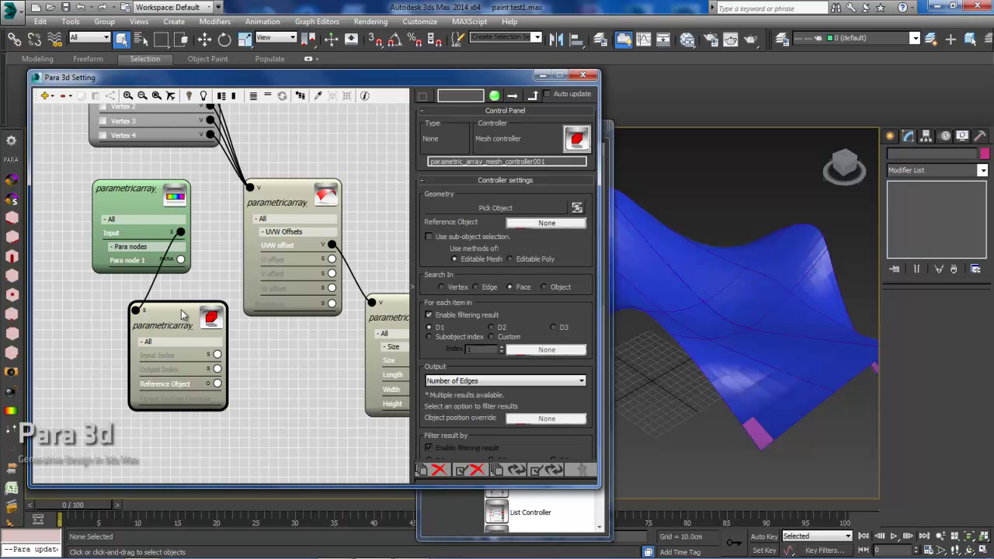
drag(184, 308, 208, 331)
click(139, 191)
drag(112, 214, 98, 238)
scroll(180, 271, down, 3)
middle_drag(186, 289, 190, 245)
scroll(192, 249, up, 3)
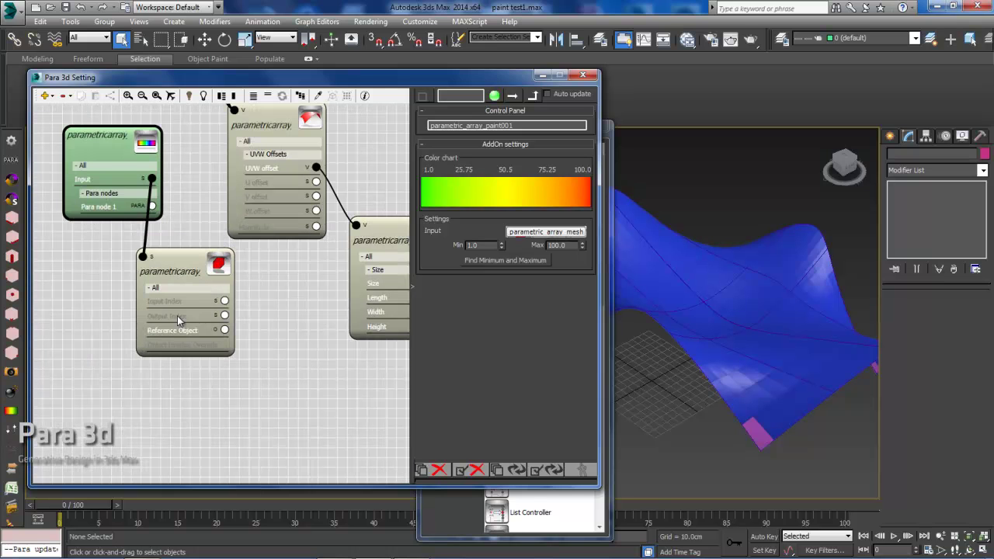
Rename the Mesh Controller as "area".
click(182, 268)
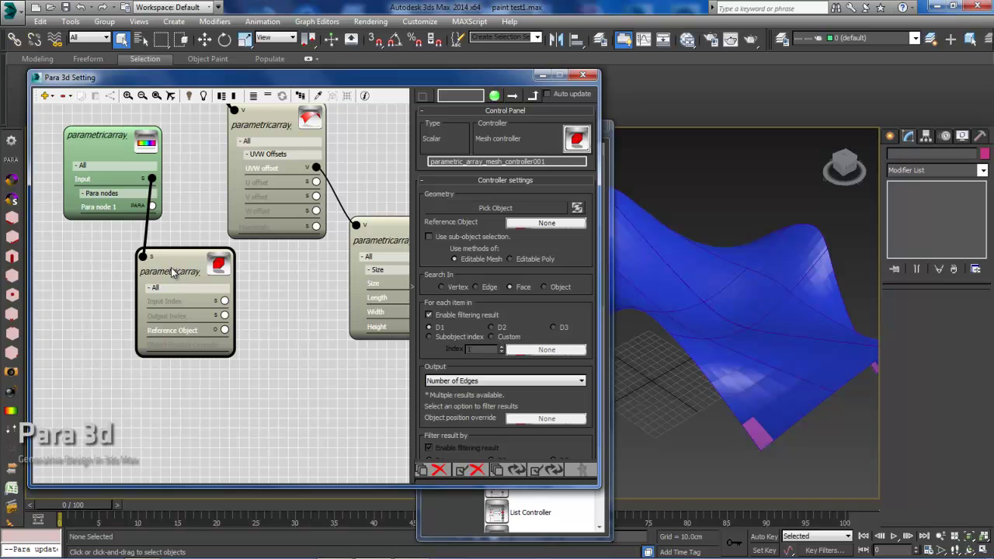
double_click(557, 162)
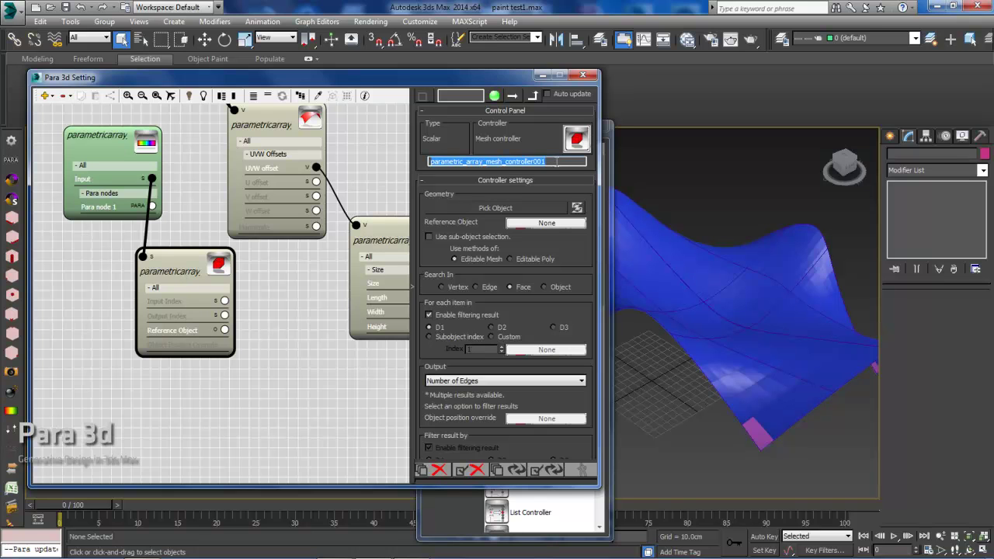
text(area)
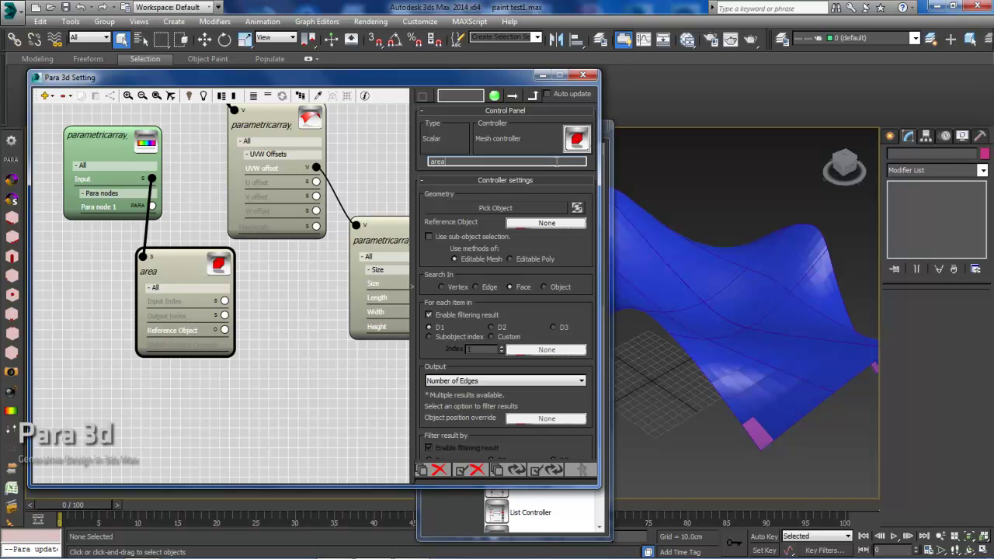
Set the area controller to search in Object with Total surface area as its output, and shift its node slightly.
click(544, 287)
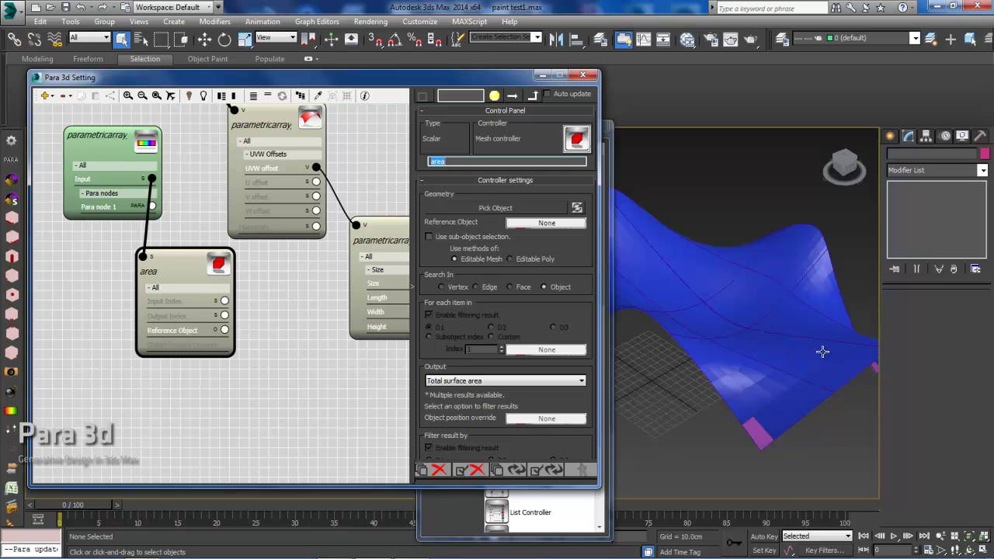
click(468, 381)
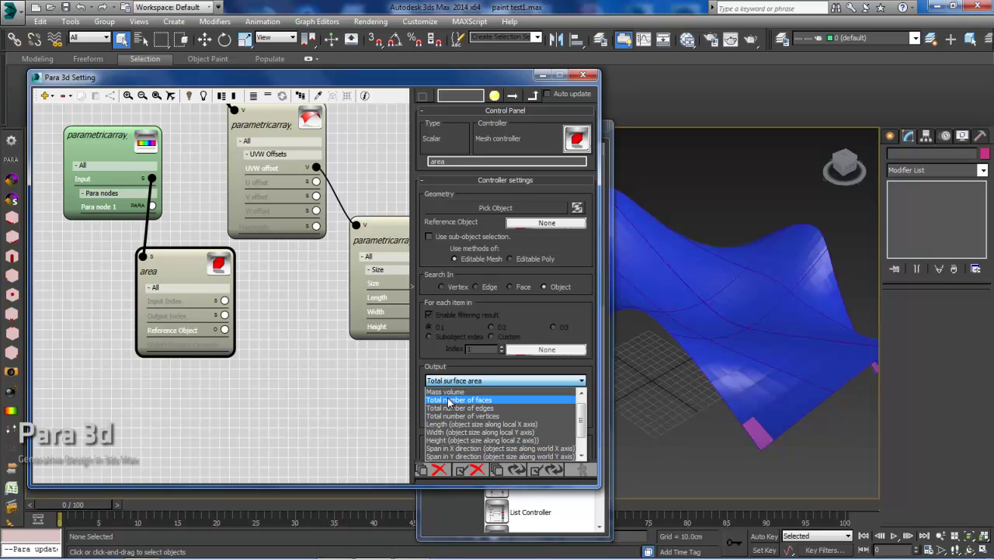
click(516, 391)
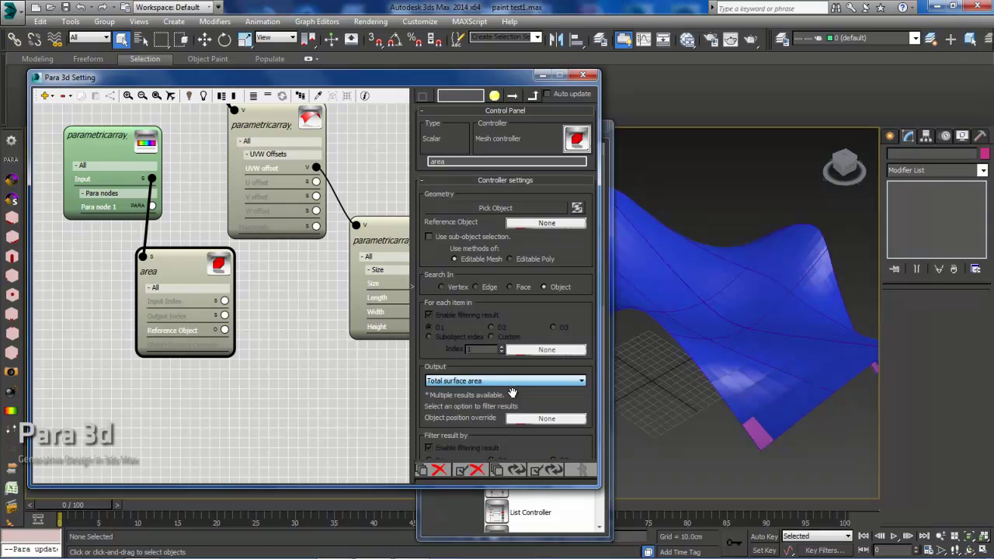
drag(178, 263, 185, 274)
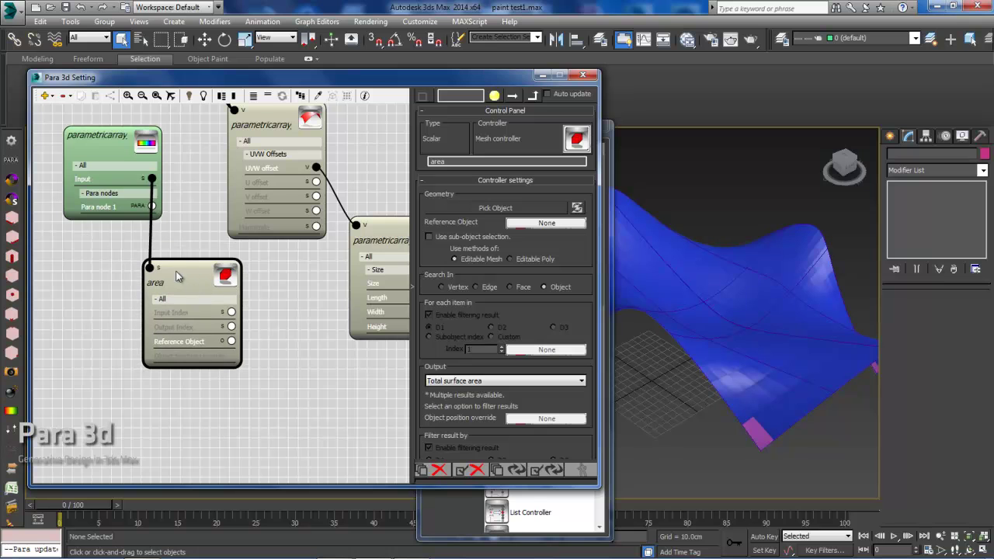
Find the Link Controller in the Controller Library by searching for "link" and add it below the size node.
middle_drag(275, 321, 235, 320)
scroll(237, 318, down, 2)
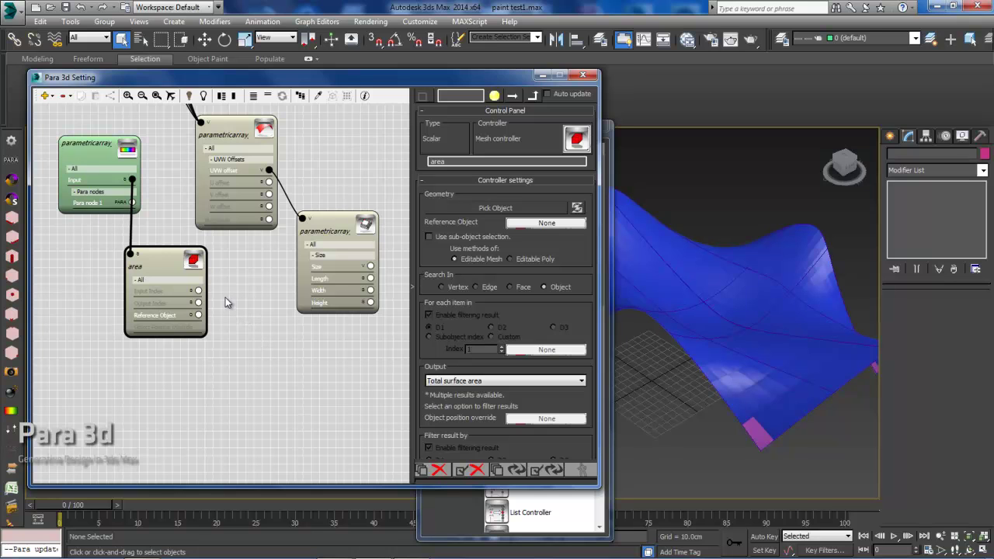
double_click(271, 395)
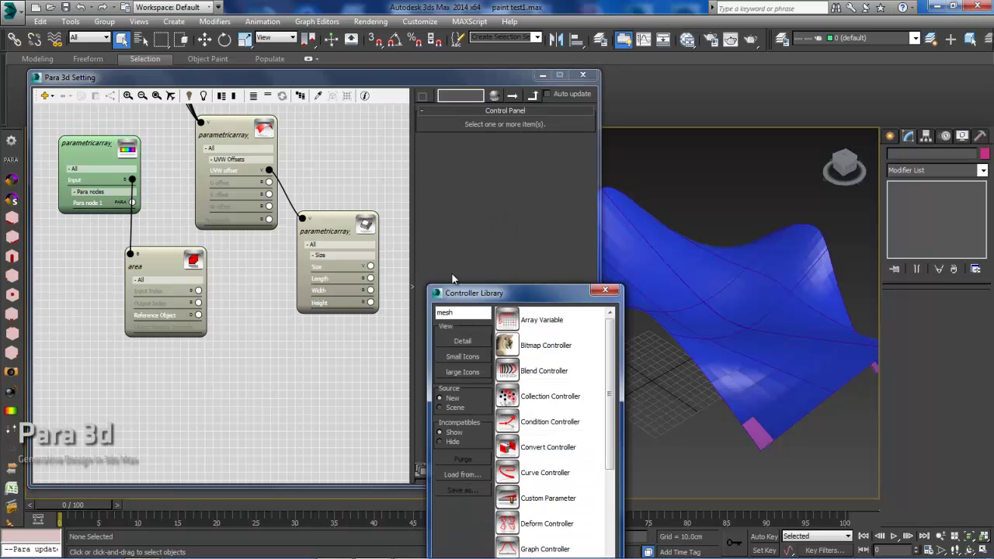
drag(501, 293, 565, 163)
double_click(527, 181)
text(link)
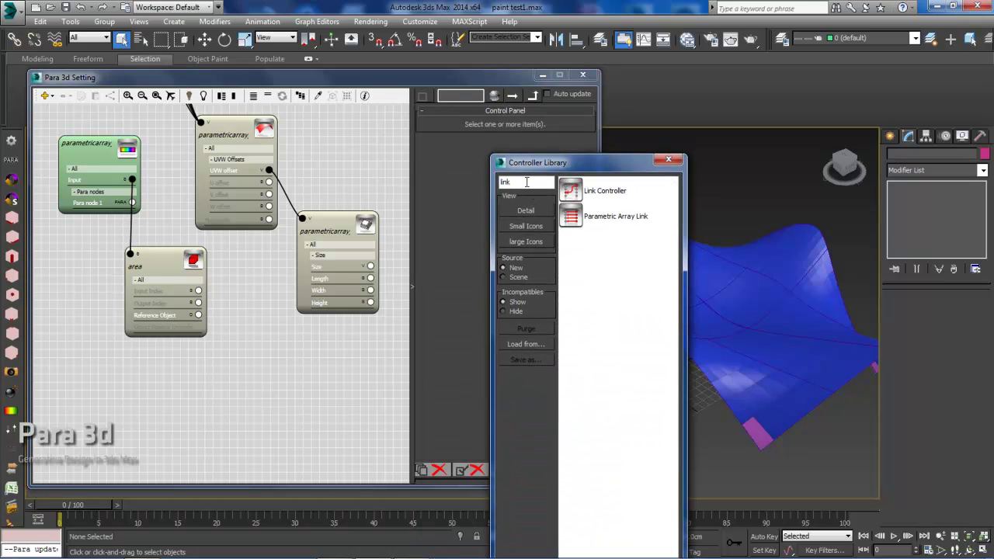
drag(588, 194, 303, 361)
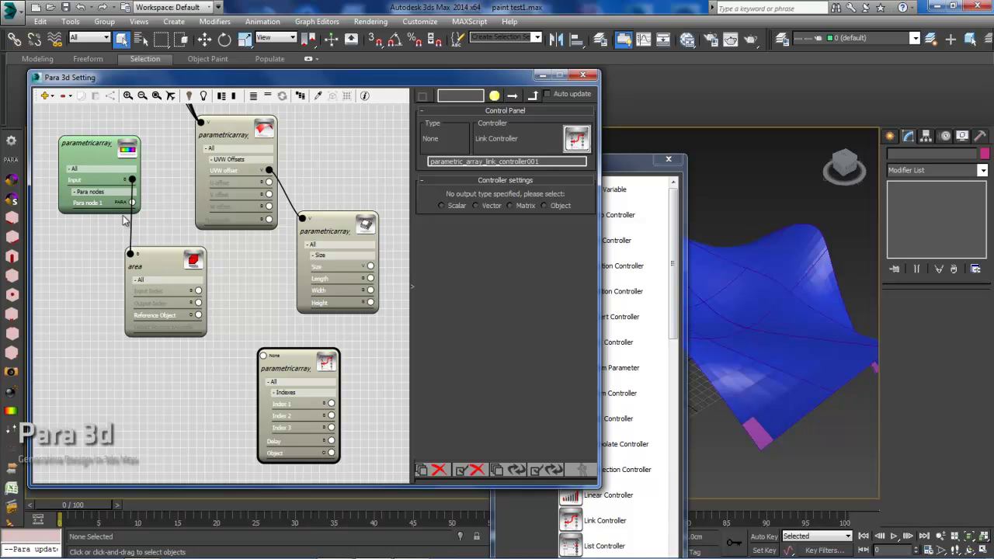
click(278, 356)
click(286, 341)
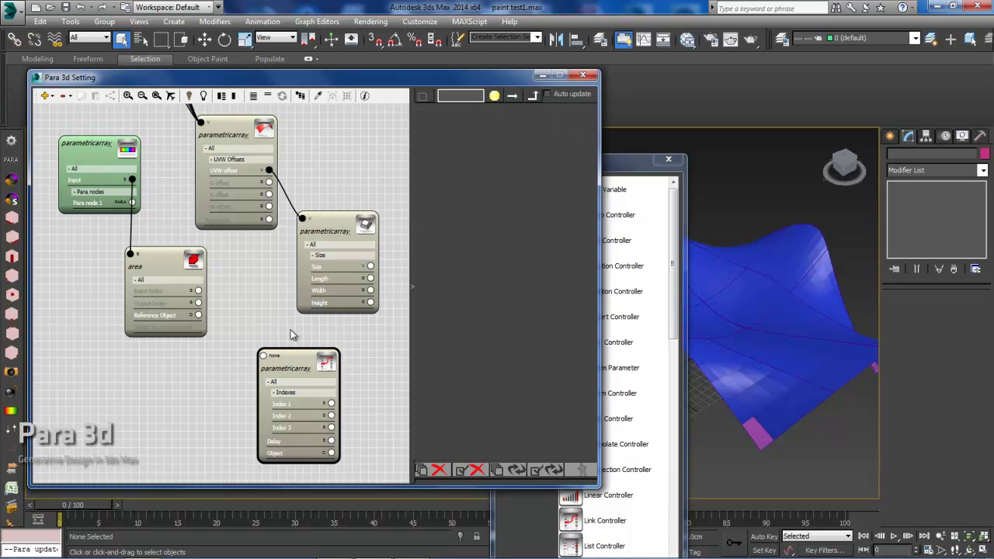
Connect the area node's Reference Object to the Link Controller and reposition both nodes.
drag(298, 368, 273, 346)
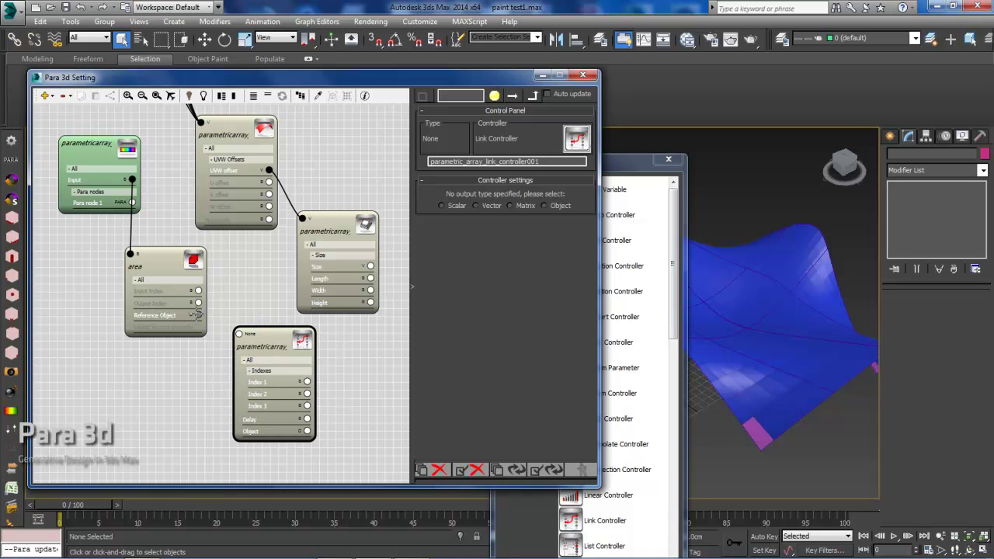
drag(199, 315, 293, 356)
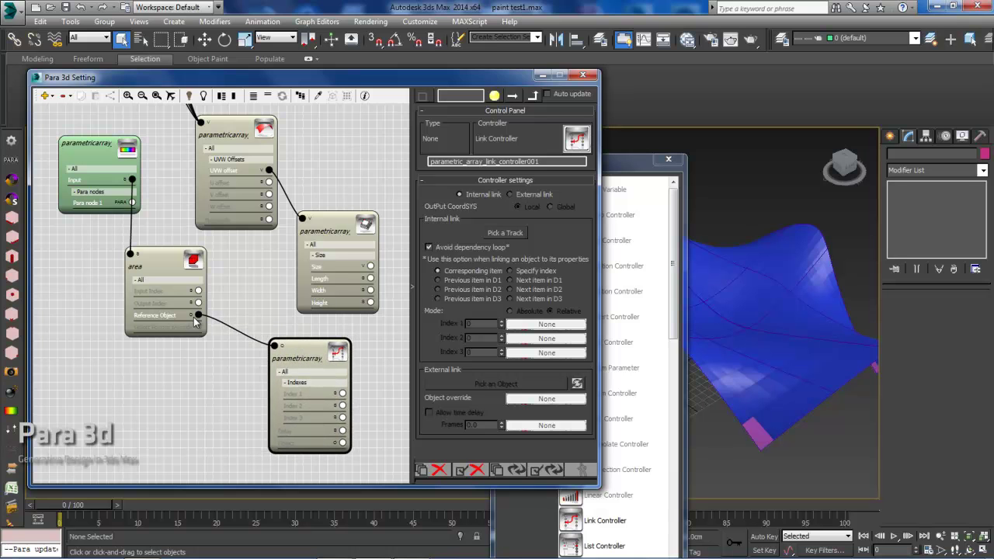
click(167, 269)
drag(156, 252, 183, 265)
Rename the Link Controller as "panel" and shift its node slightly.
click(305, 357)
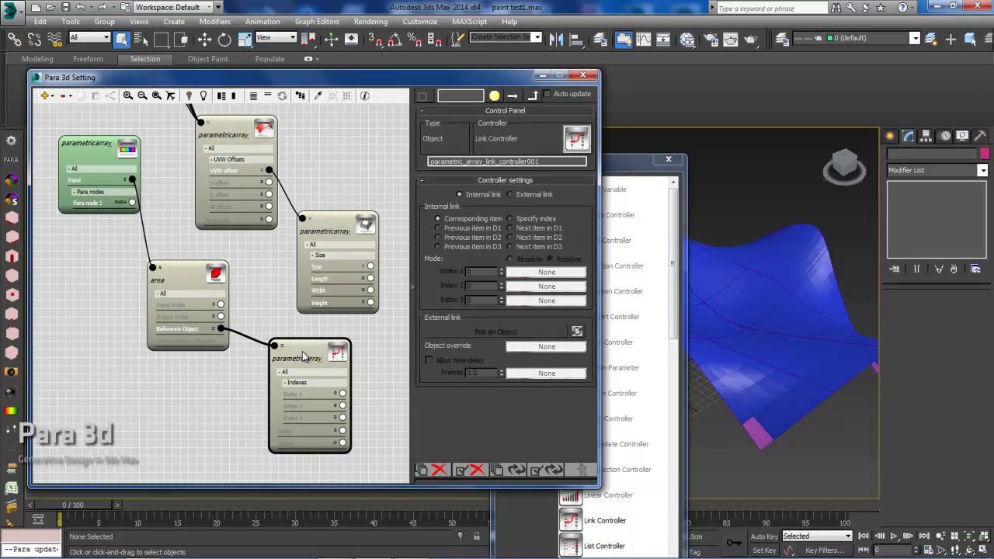
double_click(550, 163)
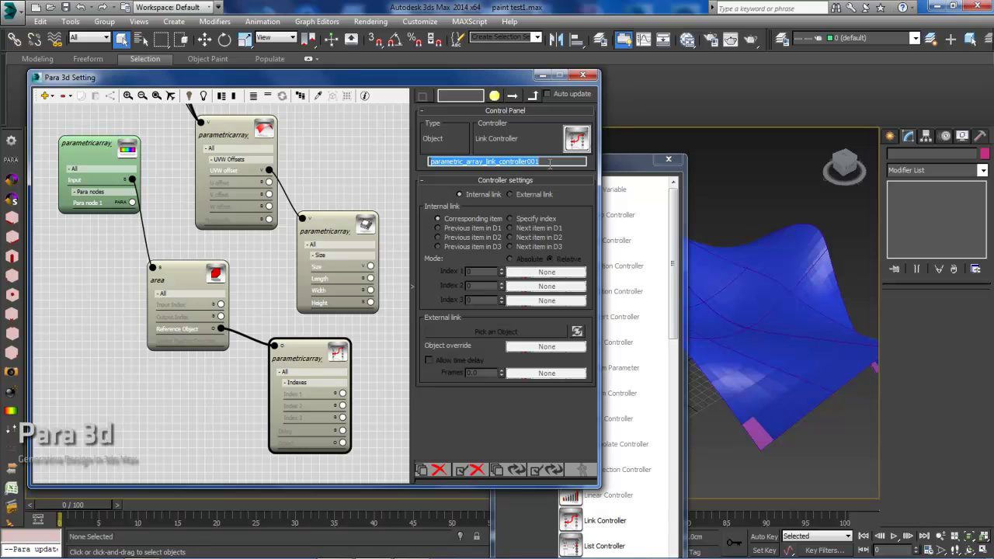
text(panel)
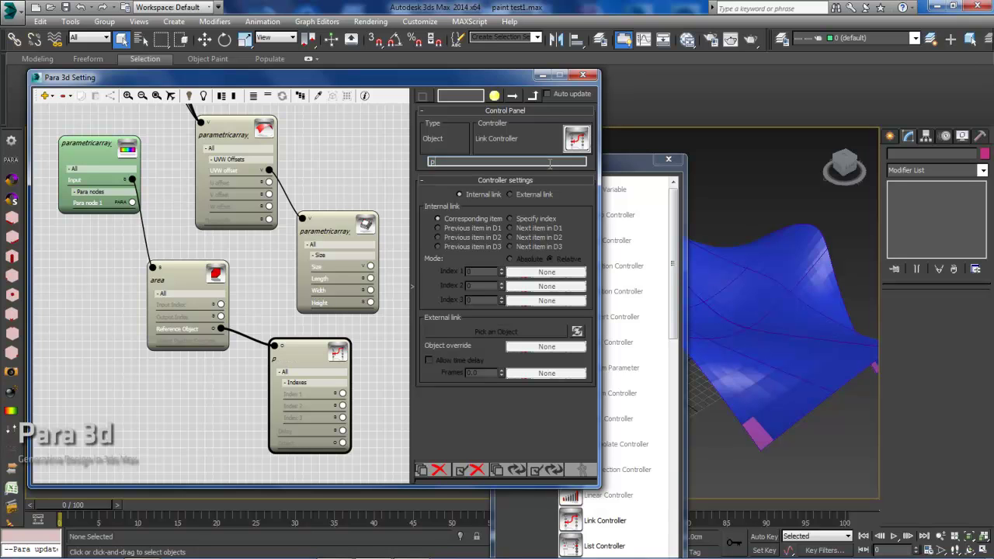
click(195, 407)
drag(310, 354, 315, 357)
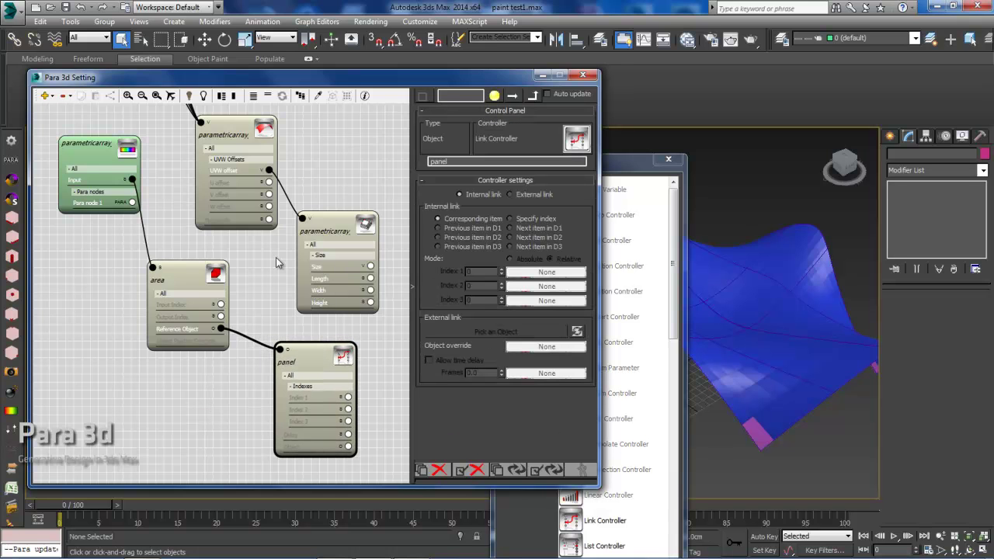
Connect the paint node's Para node 1 to the PARA socket of the PARARectangle001 node.
middle_drag(184, 219, 224, 294)
scroll(188, 233, down, 1)
middle_drag(188, 231, 199, 263)
middle_drag(155, 224, 152, 243)
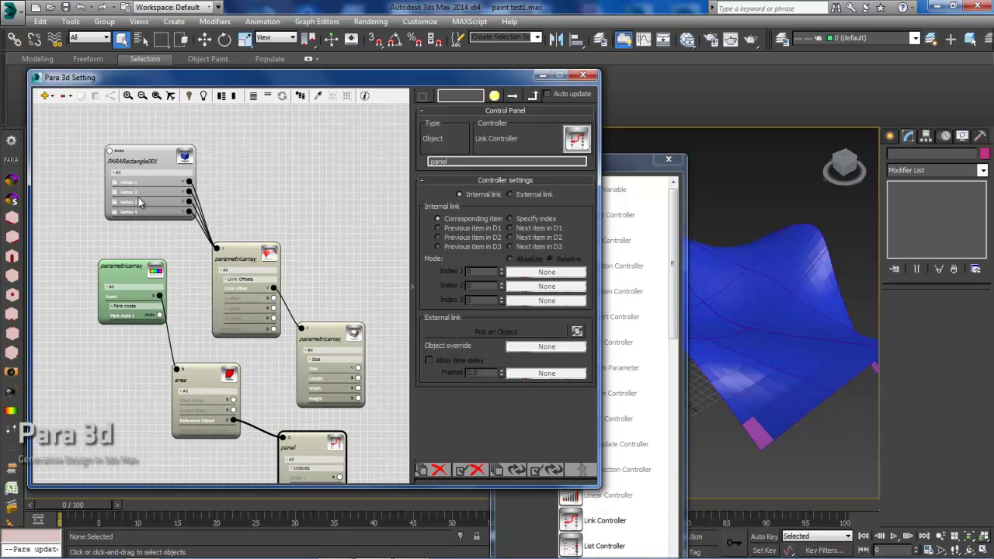
scroll(139, 287, up, 2)
middle_drag(156, 281, 193, 311)
drag(206, 362, 135, 126)
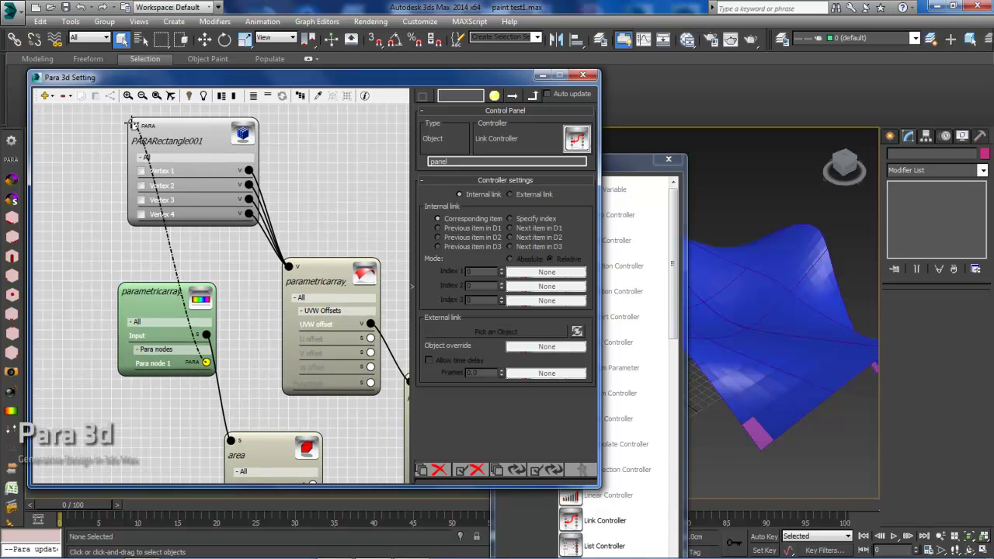
click(159, 301)
scroll(274, 206, down, 3)
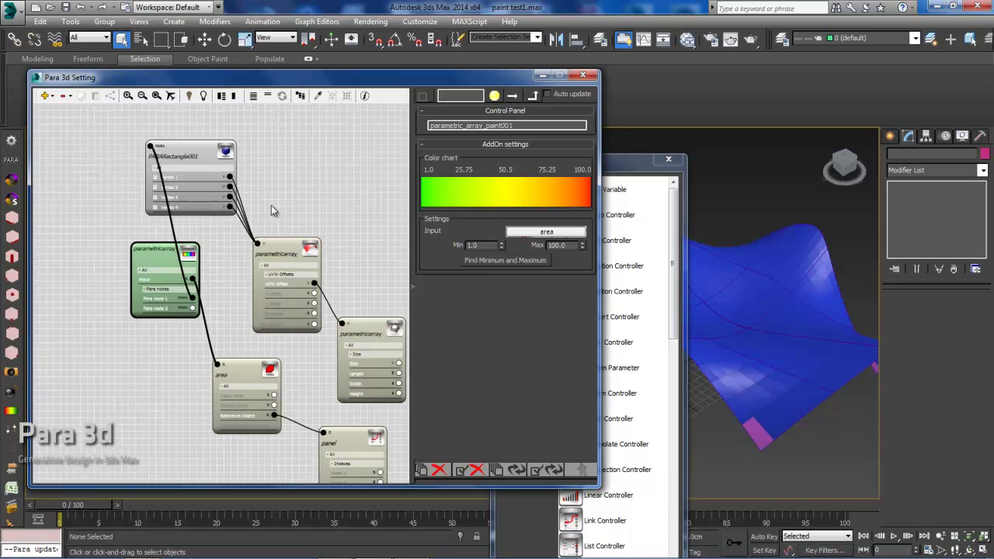
scroll(268, 208, down, 2)
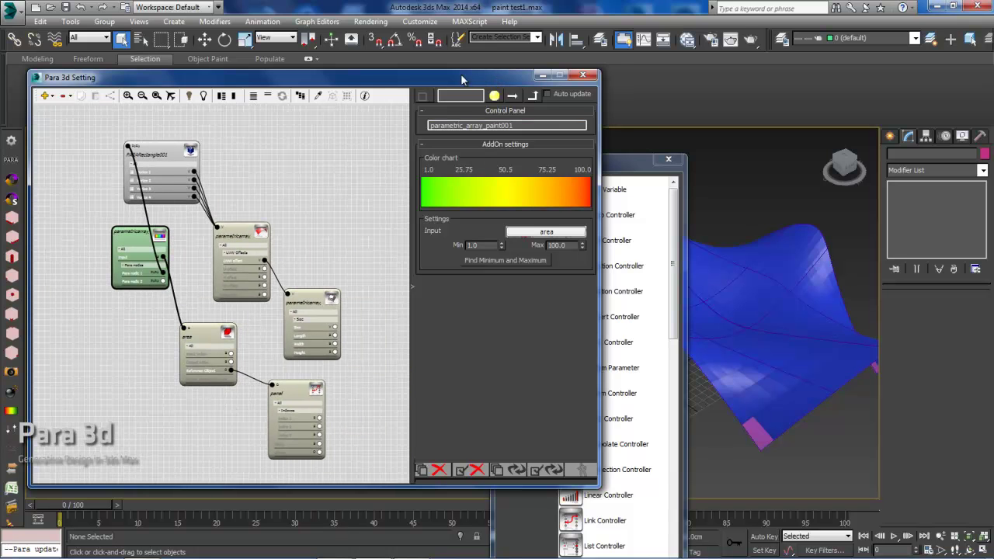
Close the Controller Library, shift the paint node slightly and update the array to apply the paint.
click(668, 159)
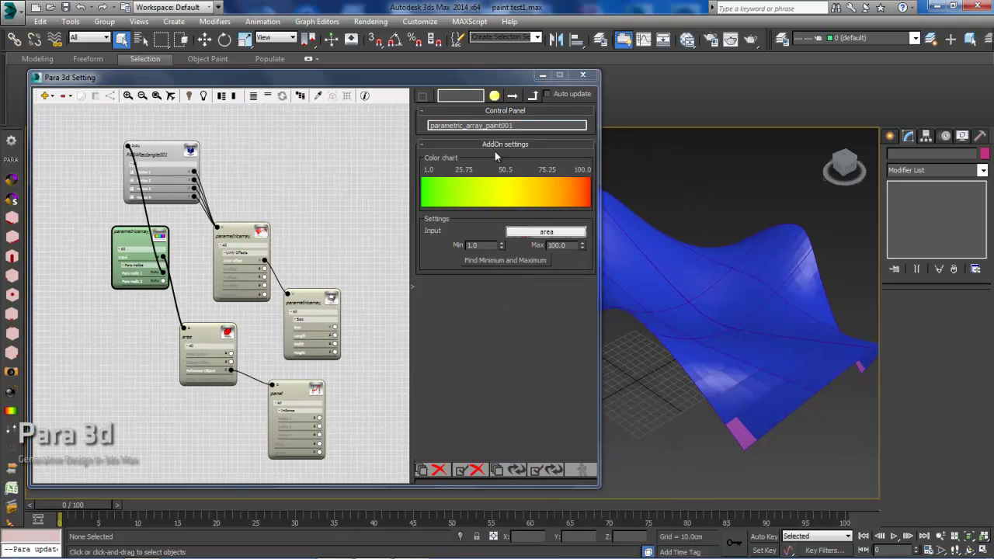
drag(140, 239, 130, 245)
click(547, 471)
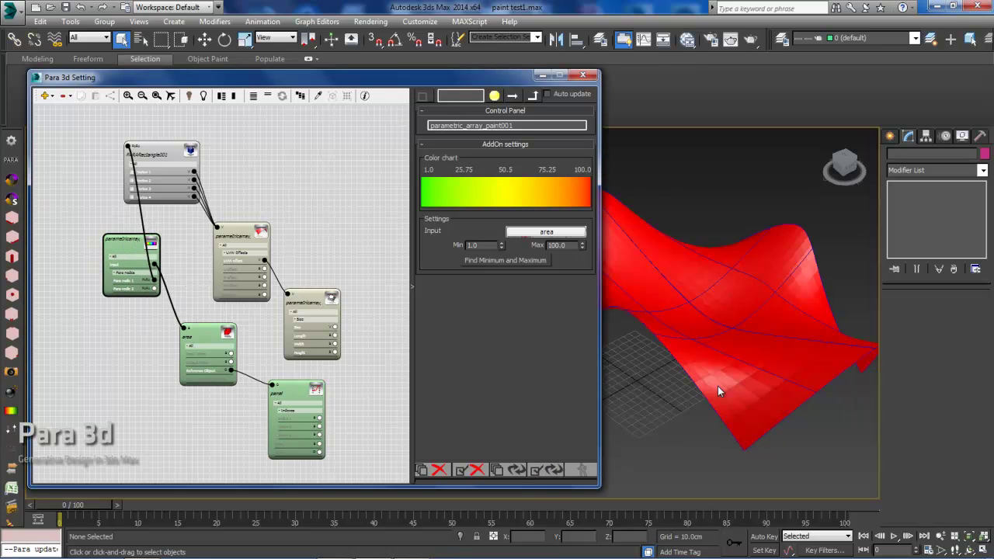
middle_drag(720, 327, 752, 269)
scroll(727, 282, down, 4)
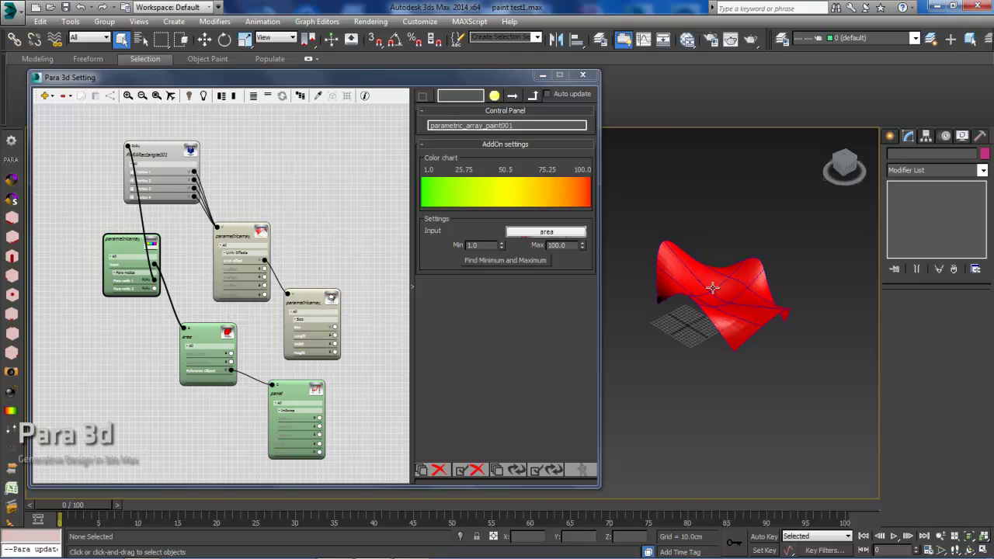
Find the minimum and maximum area values for the paint color chart and update the array to recolor the panels.
click(505, 260)
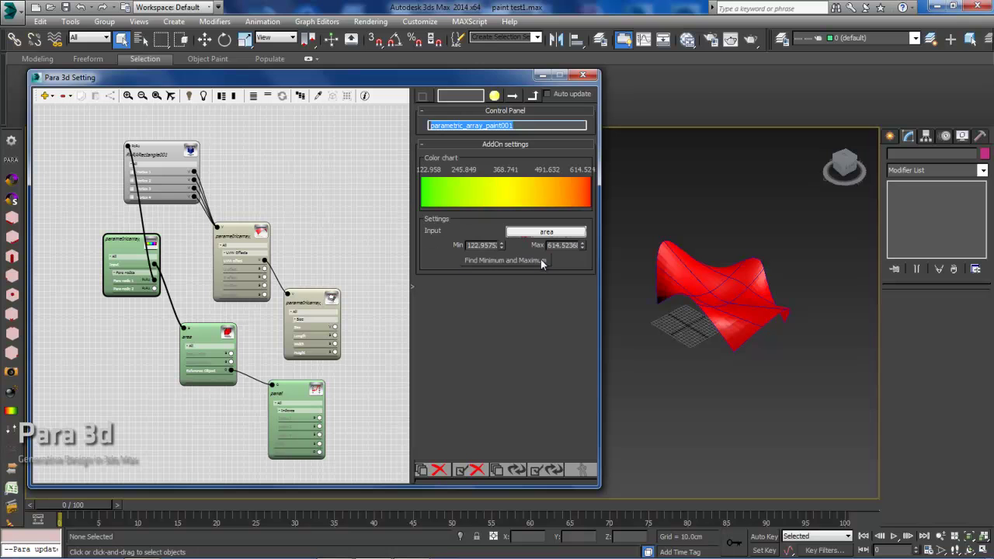
click(546, 472)
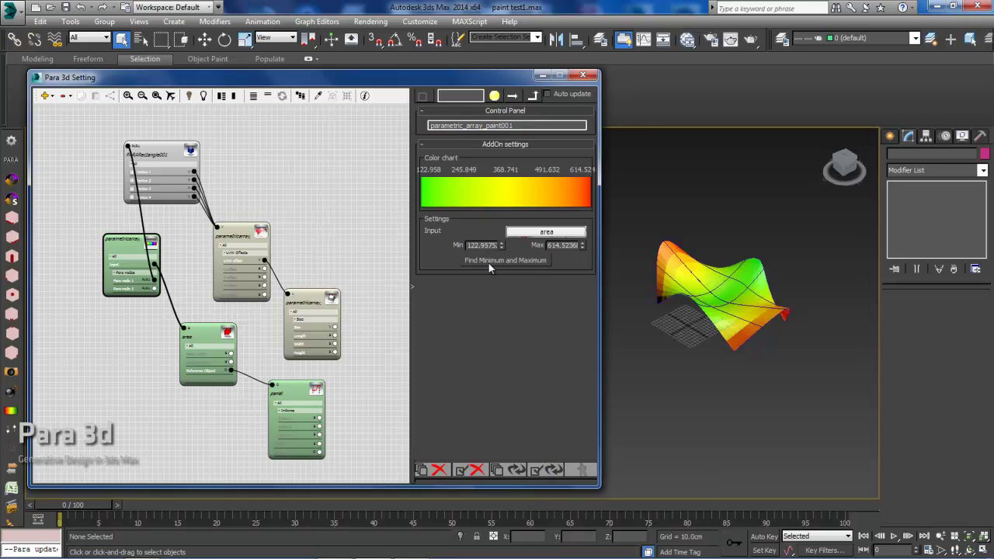
scroll(734, 293, up, 6)
scroll(744, 316, down, 4)
middle_drag(721, 266, 678, 249)
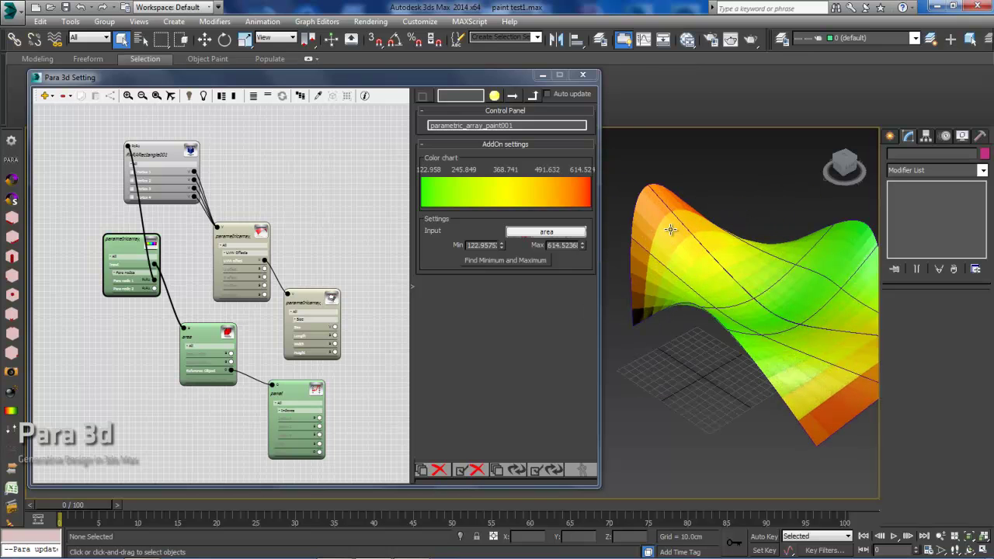
middle_drag(733, 271, 709, 250)
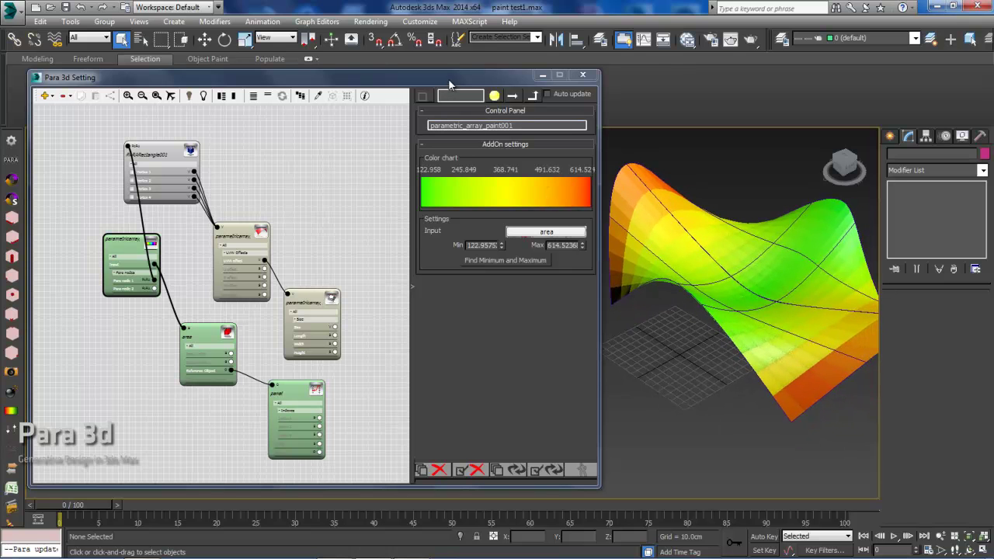
Enable Optimize Edge lengths (2D Domains) in the Surface Controller and update the array.
drag(449, 84, 433, 80)
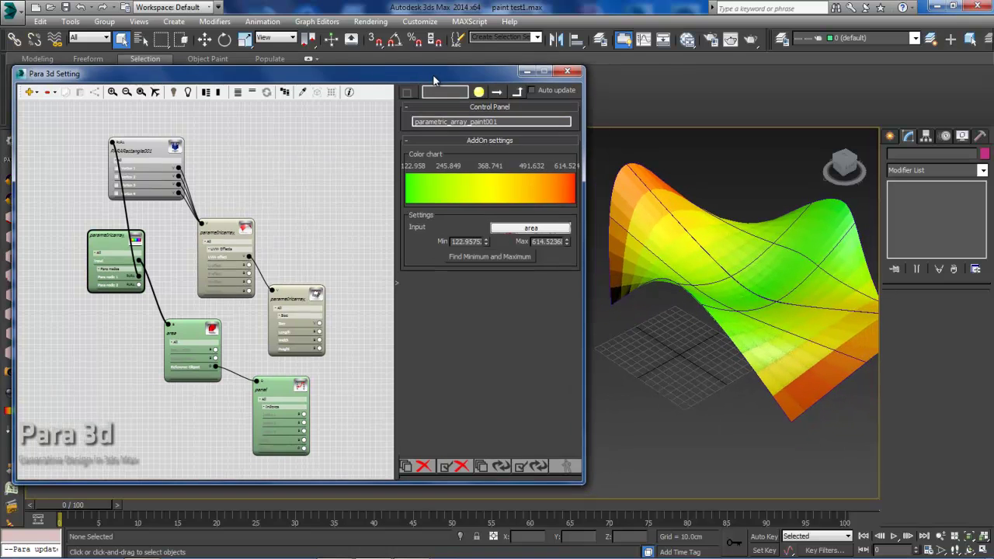
click(219, 230)
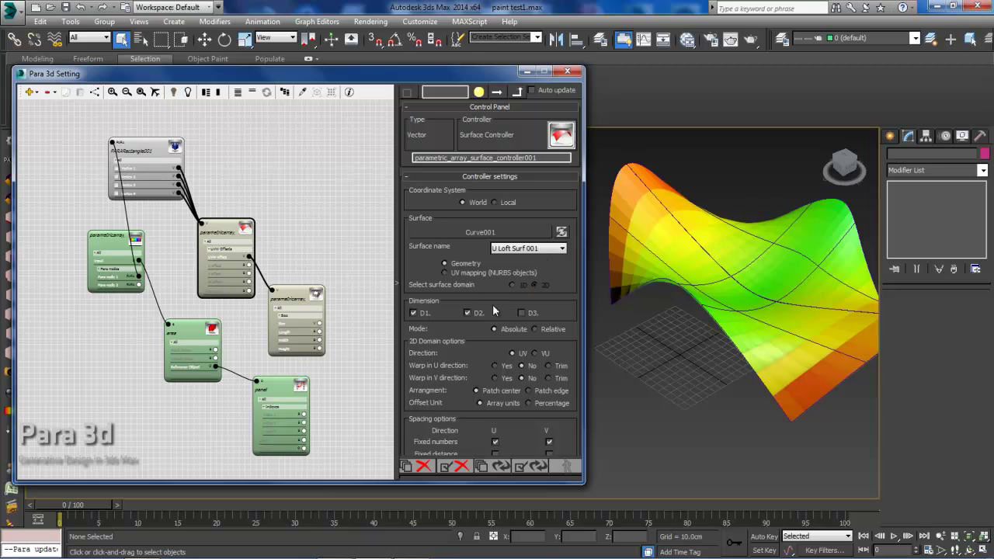
scroll(558, 292, down, 10)
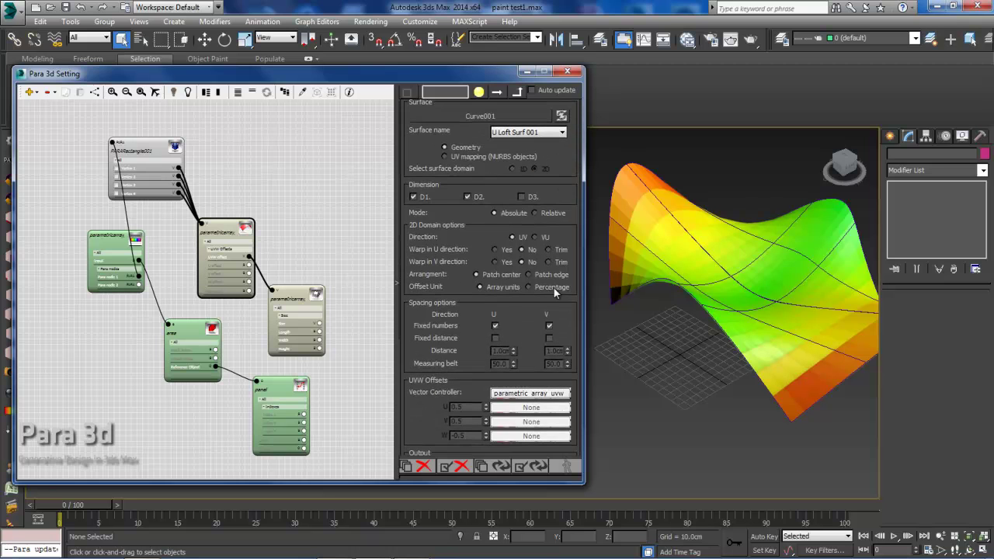
scroll(530, 440, down, 3)
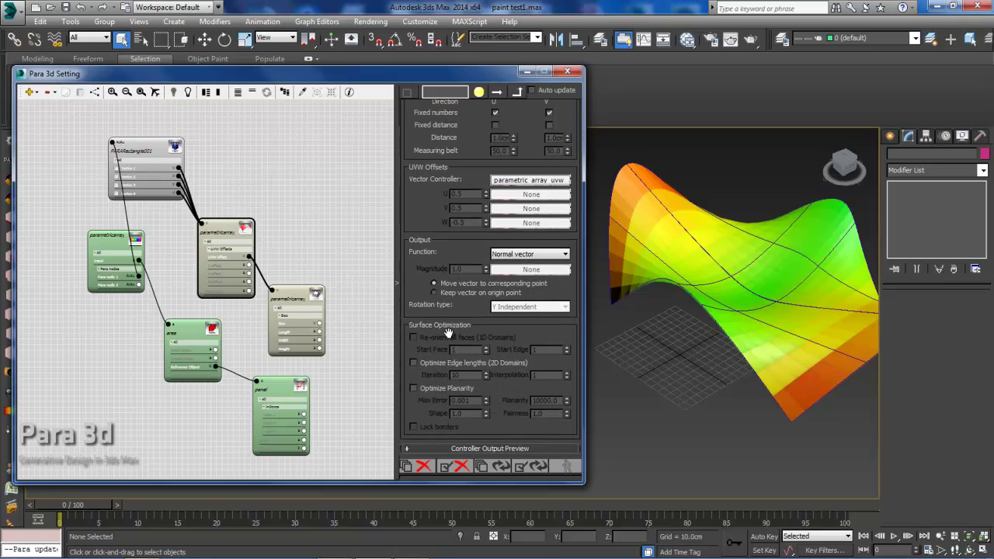
mouse_move(440, 393)
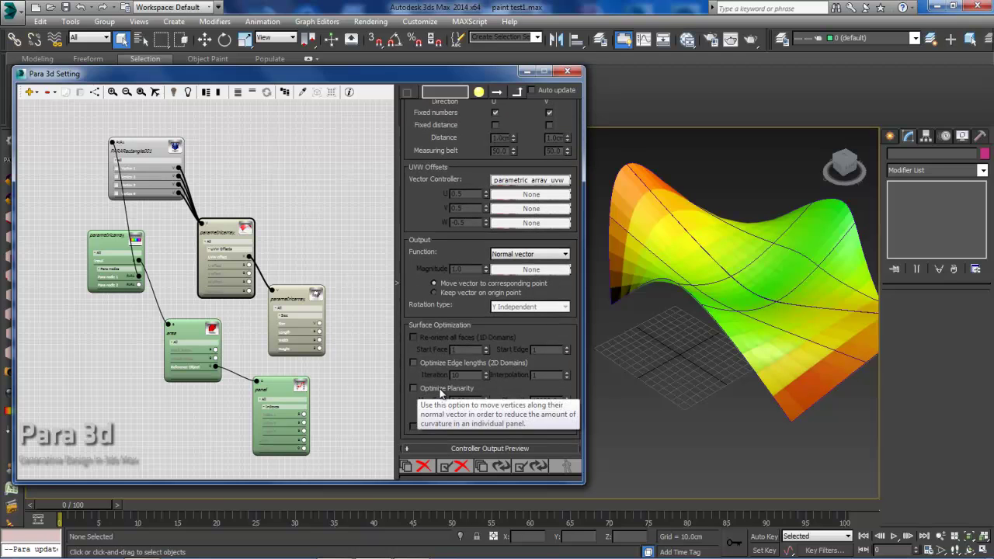
click(414, 363)
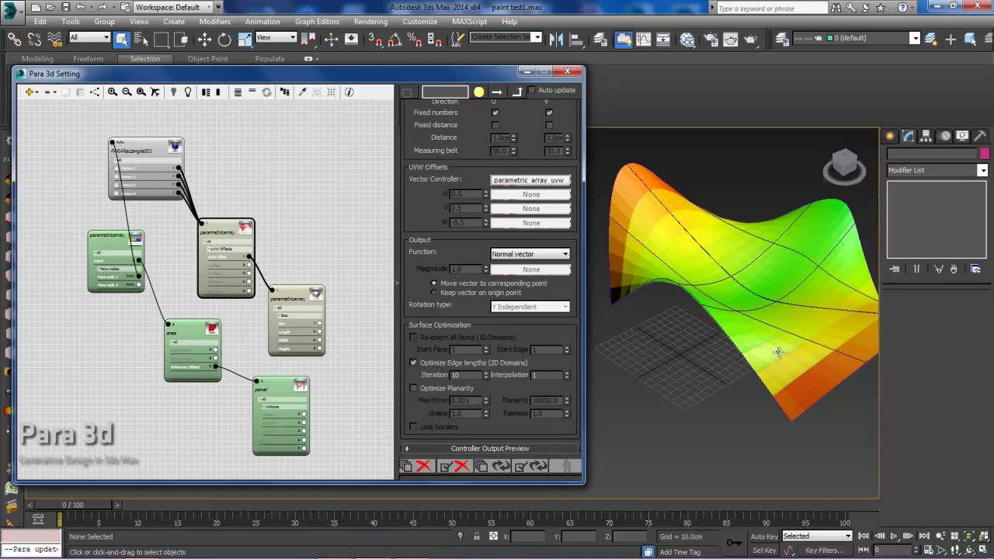
click(534, 466)
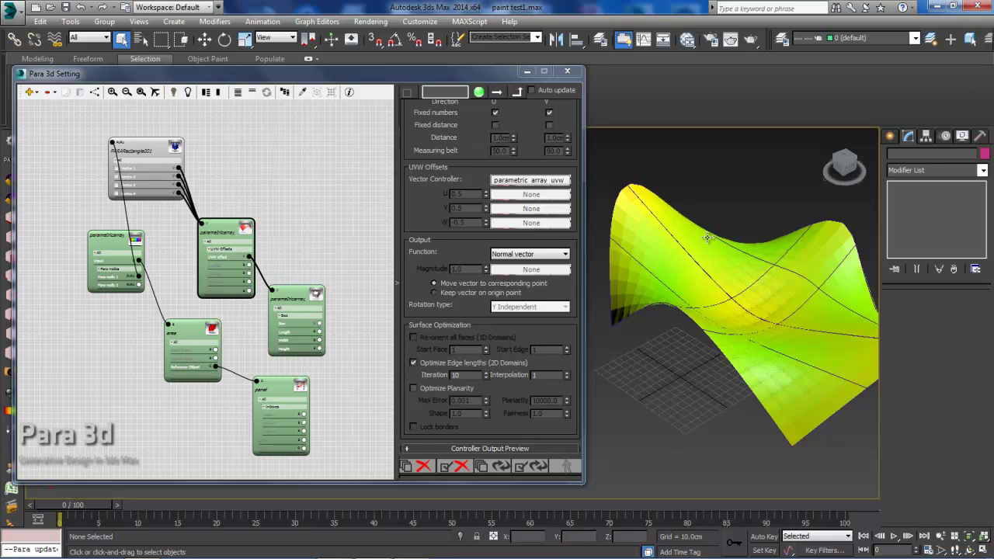
Examine the recolored panels up close and display the paint node's color chart settings for comparison.
middle_drag(693, 284, 703, 301)
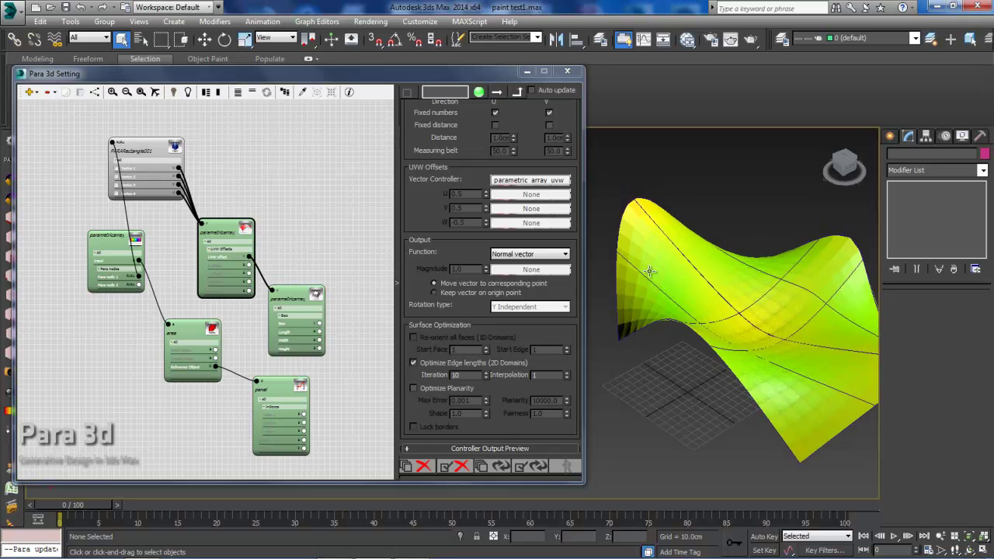
scroll(699, 288, up, 3)
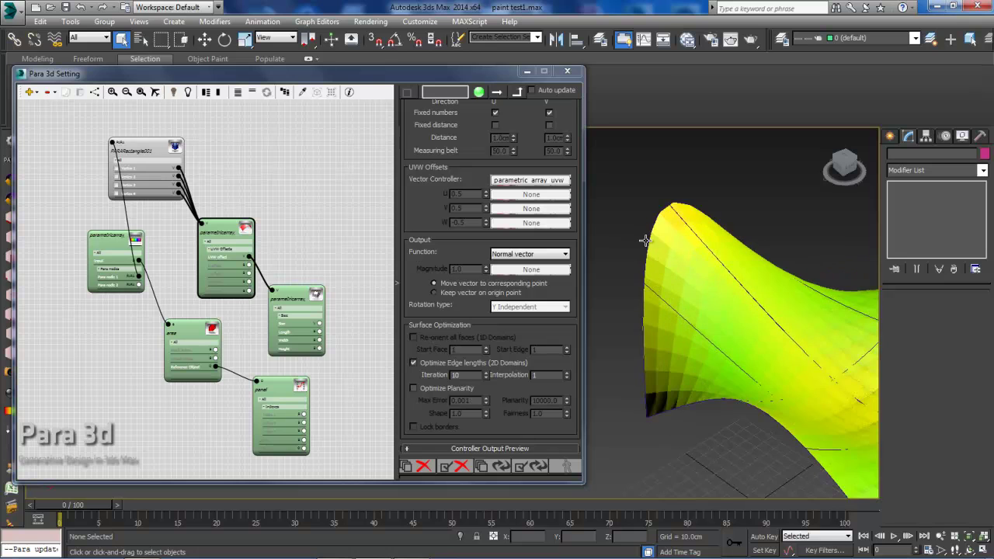
alt+middle_drag(739, 316, 707, 276)
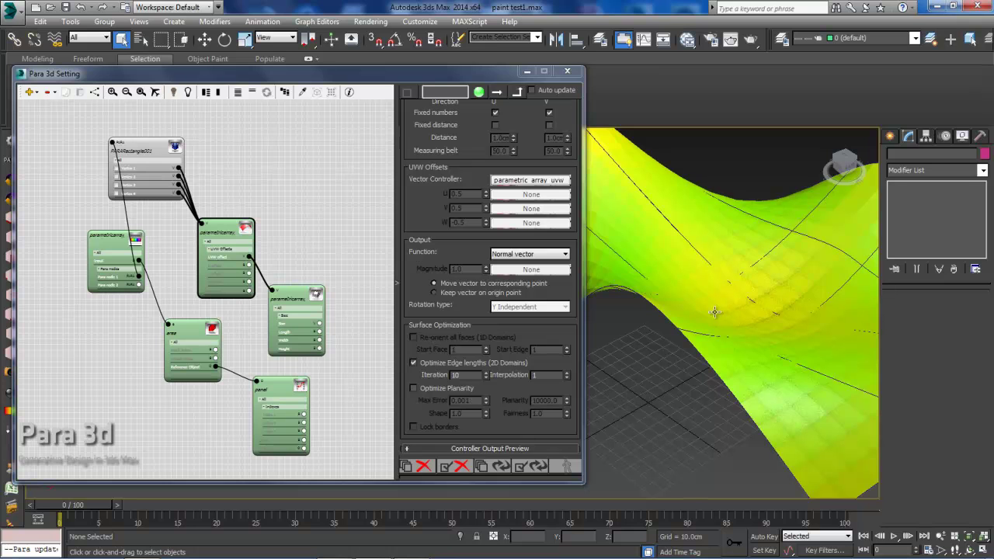
click(114, 243)
drag(113, 243, 110, 245)
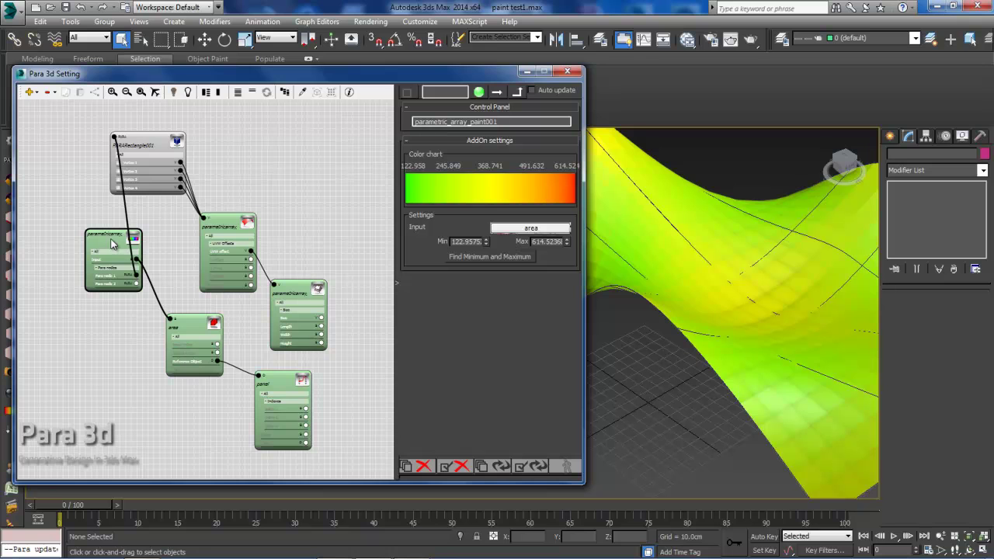
mouse_move(105, 239)
middle_down()
mouse_move(103, 250)
mouse_move(103, 237)
middle_up()
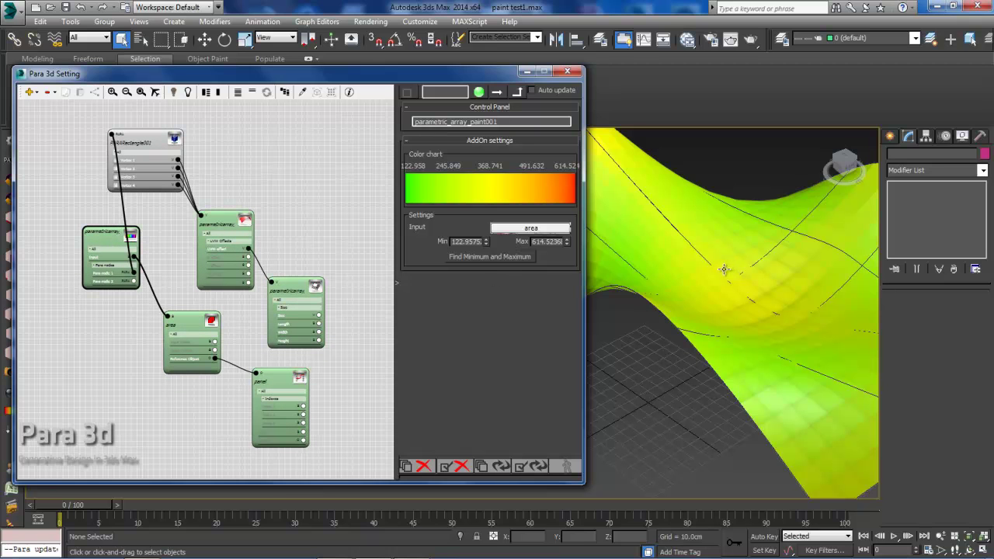